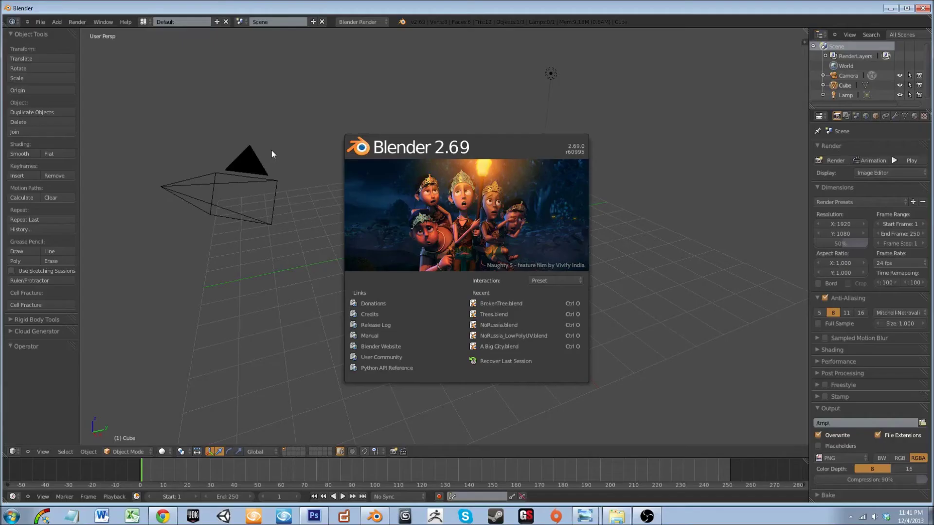
Close the splash screen, maximize the window and turn on Screencast Keys.
{"action": "left_click", "coordinate": [267, 290]}
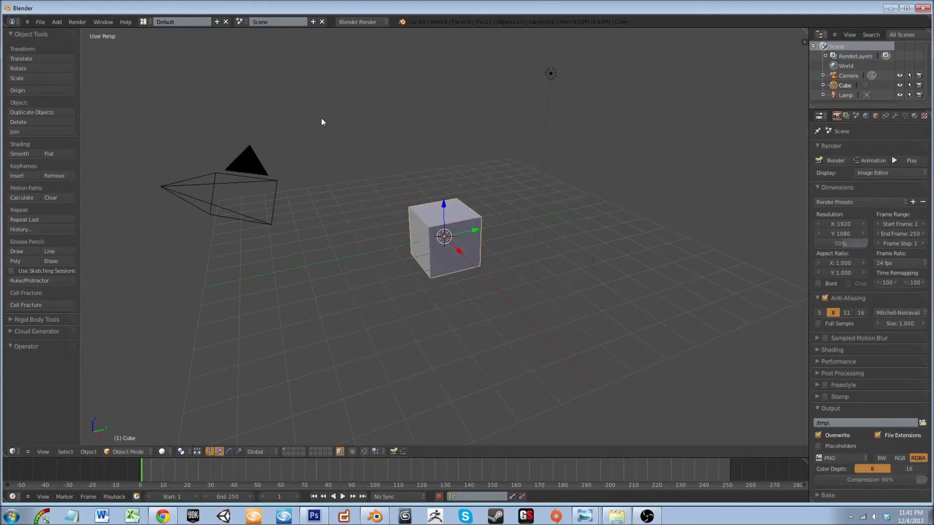
{"action": "double_click", "coordinate": [371, 9]}
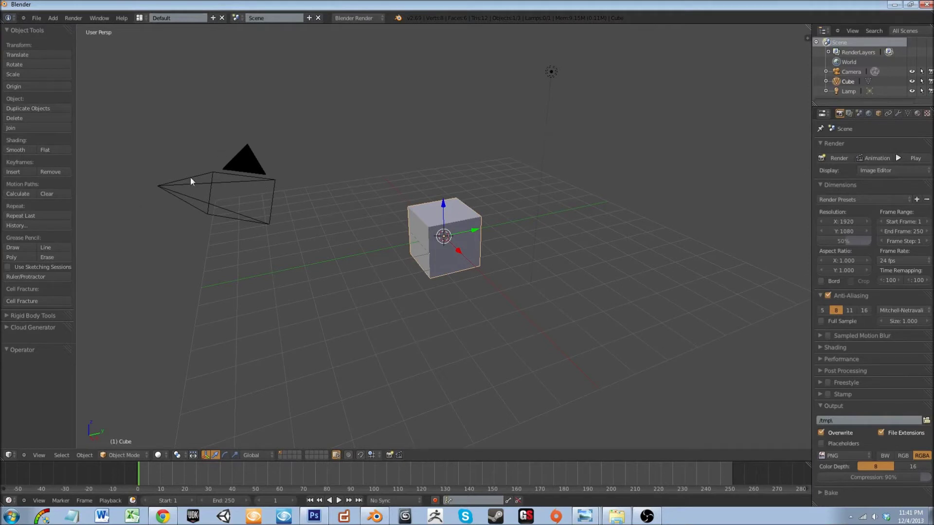
{"action": "right_click", "coordinate": [240, 159]}
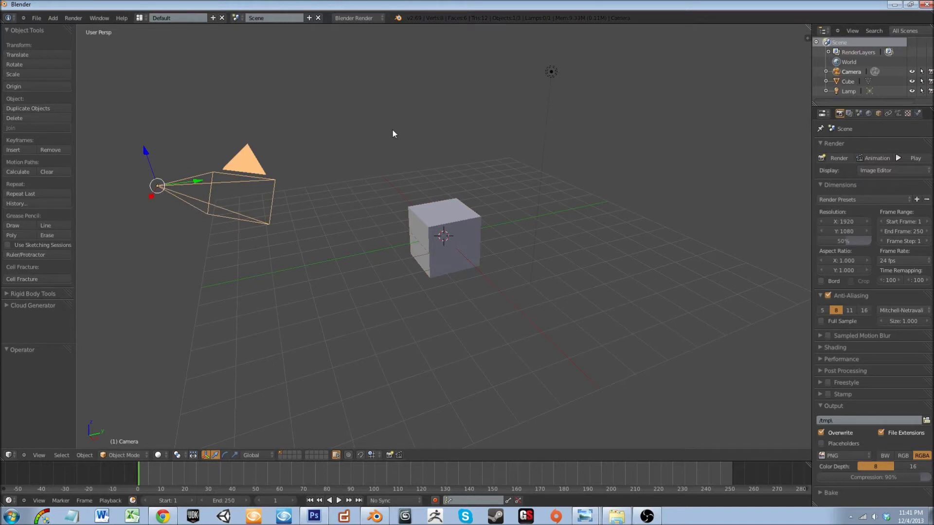
{"action": "key", "text": "n"}
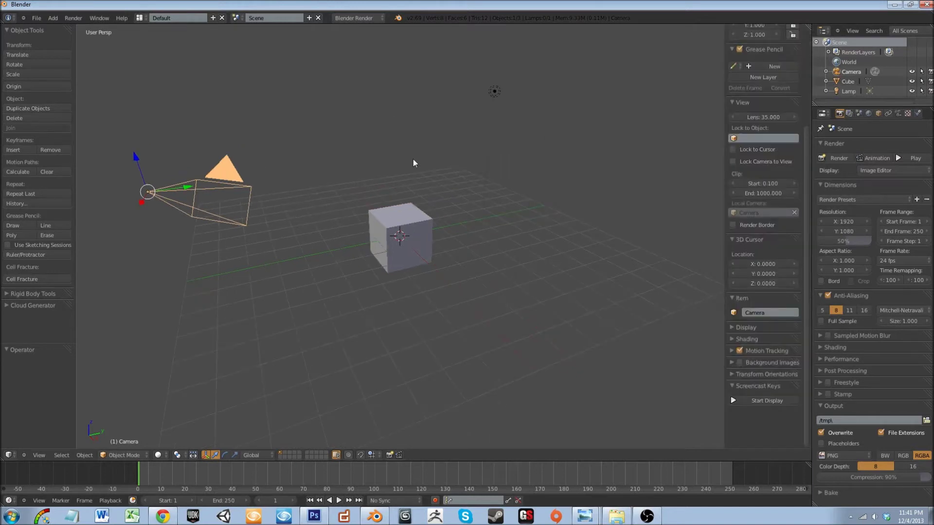
{"action": "left_click", "coordinate": [748, 399]}
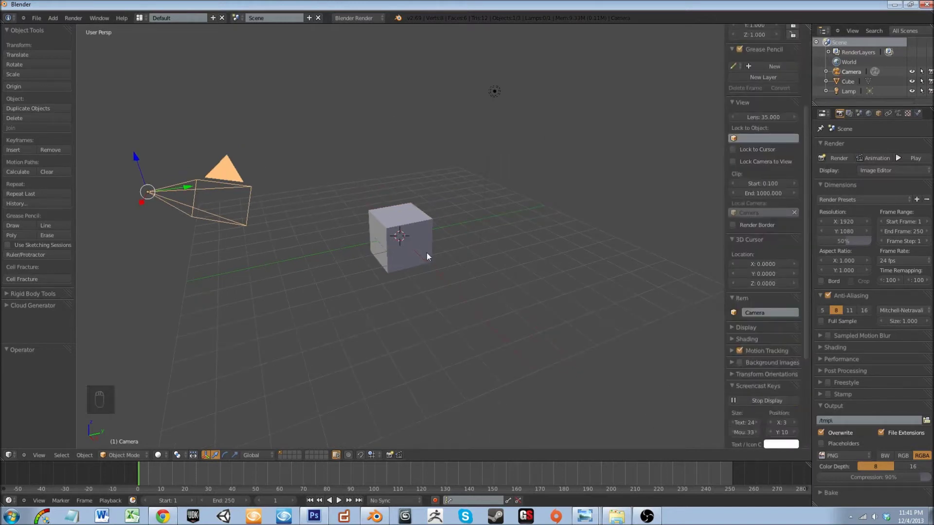
{"action": "key", "text": "n"}
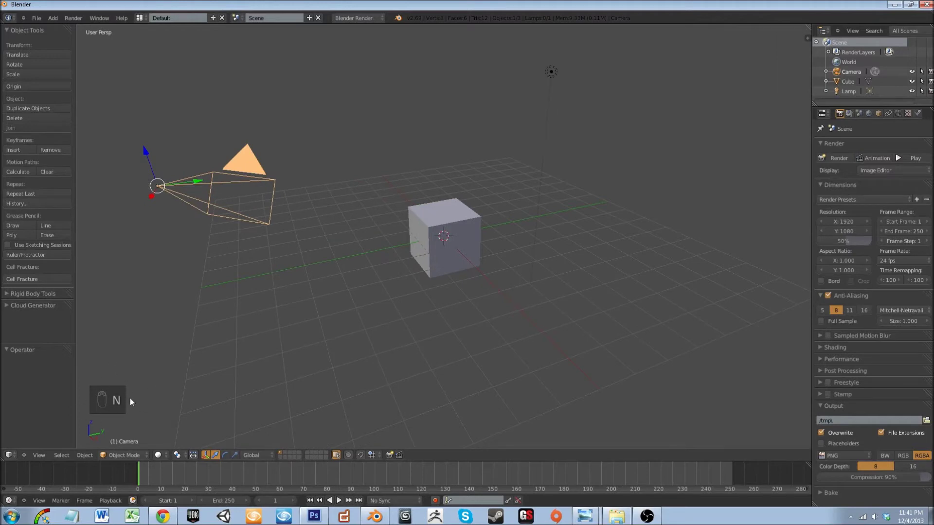
Delete the camera and lamp, then select the cube and zoom in.
{"action": "key", "text": "x"}
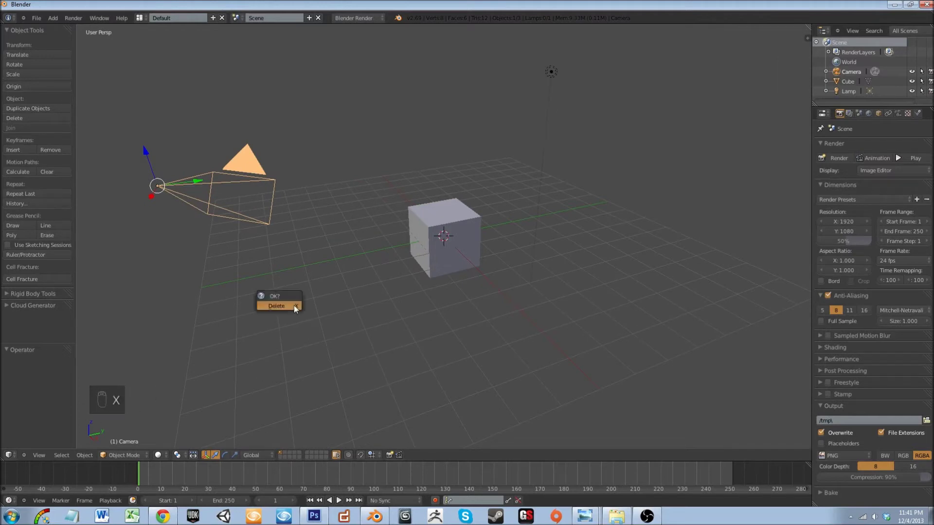
{"action": "left_click", "coordinate": [294, 305]}
{"action": "right_click", "coordinate": [552, 77]}
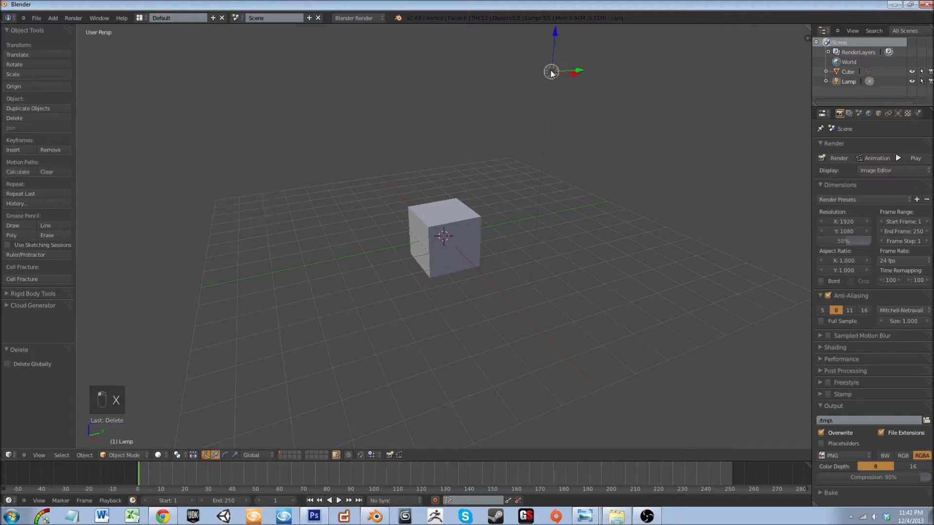
{"action": "key", "text": "x"}
{"action": "left_click", "coordinate": [494, 164]}
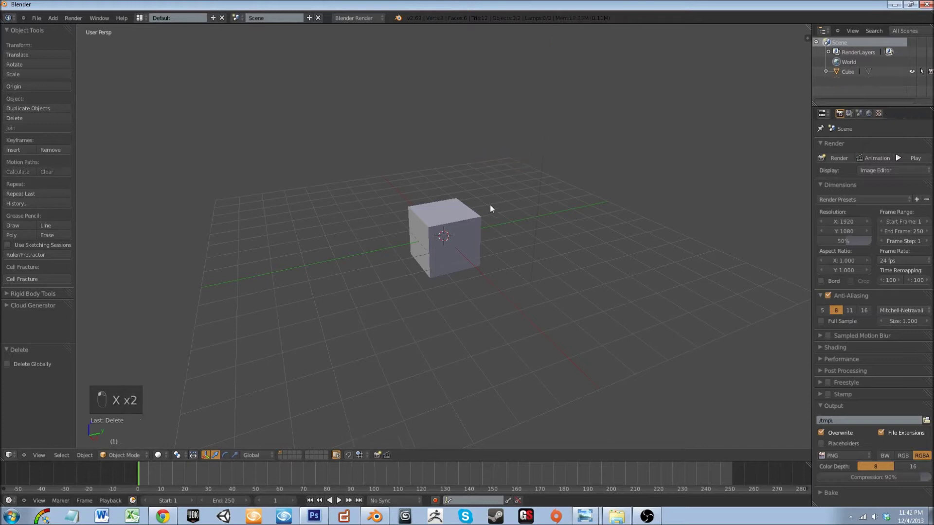
{"action": "right_click", "coordinate": [447, 215]}
{"action": "scroll", "coordinate": [373, 323], "scroll_direction": "up", "scroll_amount": 3}
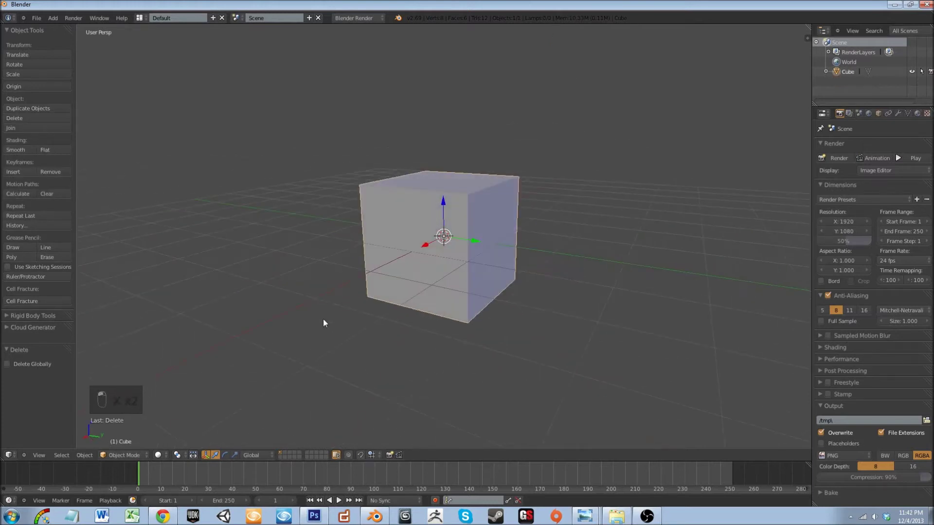
Frame the cube in the front orthographic view.
{"action": "middle_click_drag", "start_coordinate": [324, 323], "coordinate": [434, 364]}
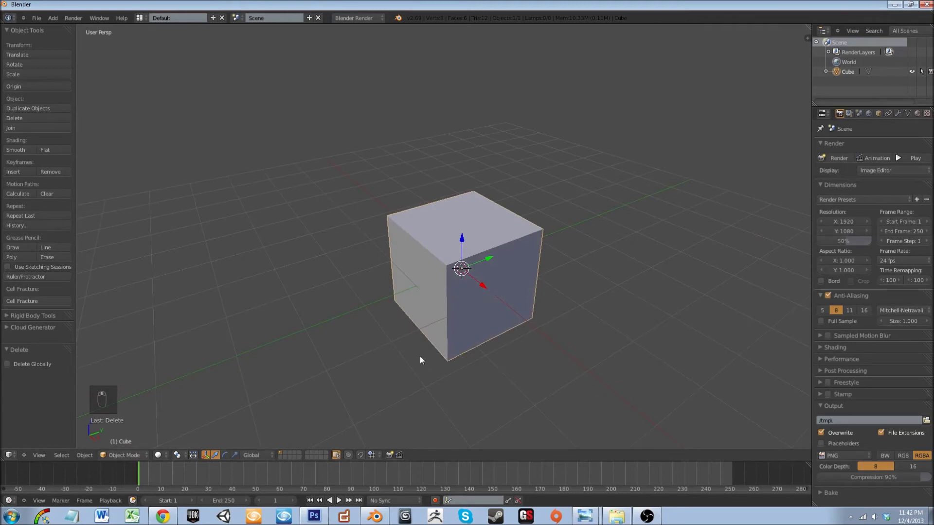
{"action": "key", "text": "KP_5"}
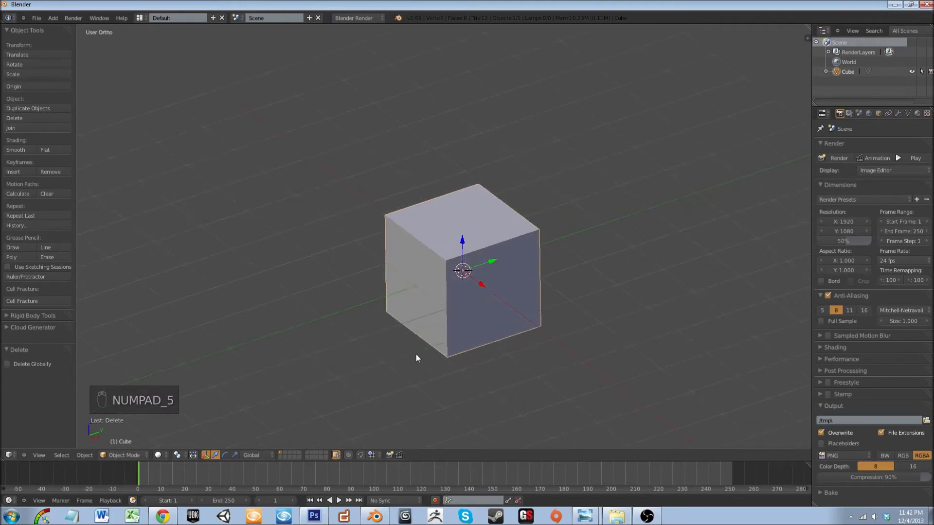
{"action": "middle_click_drag", "start_coordinate": [401, 315], "coordinate": [340, 294]}
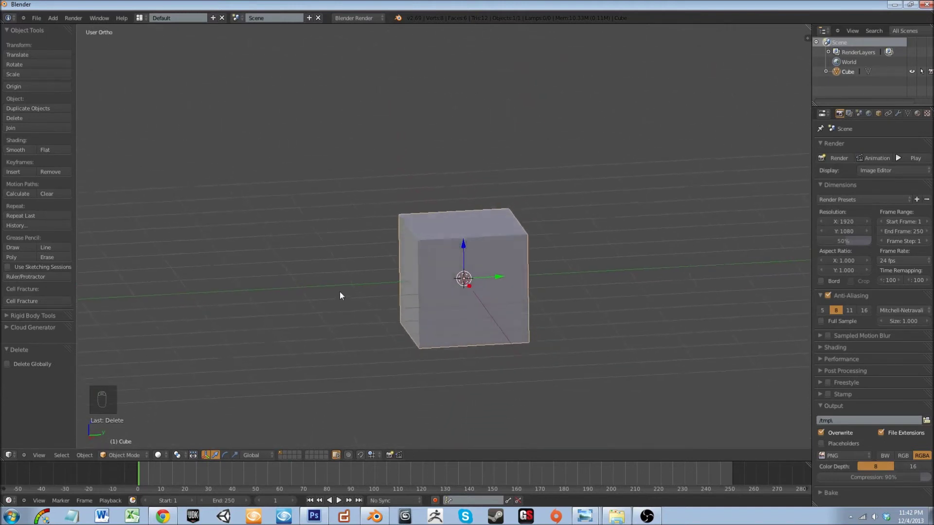
{"action": "key", "text": "KP_1"}
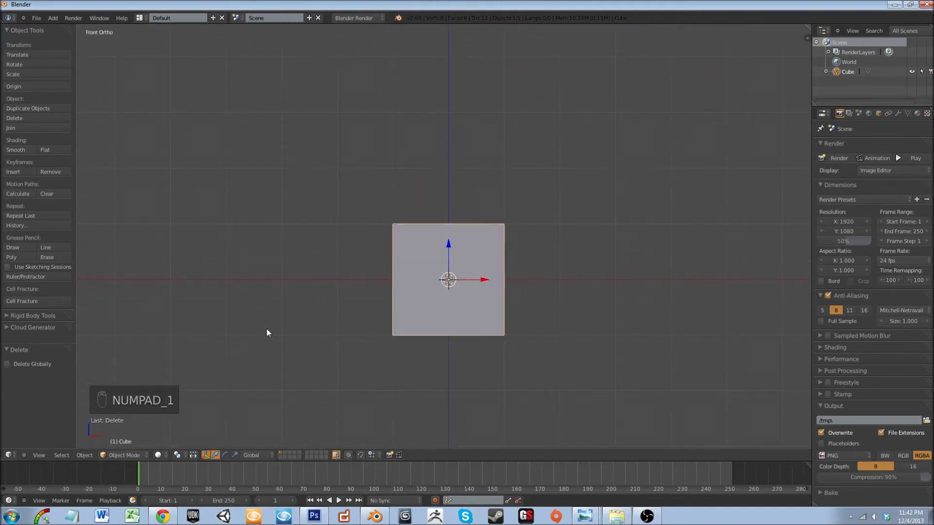
{"action": "scroll", "coordinate": [404, 324], "scroll_direction": "up", "scroll_amount": 3}
{"action": "middle_click_drag", "start_coordinate": [431, 337], "coordinate": [407, 279], "text": "shift"}
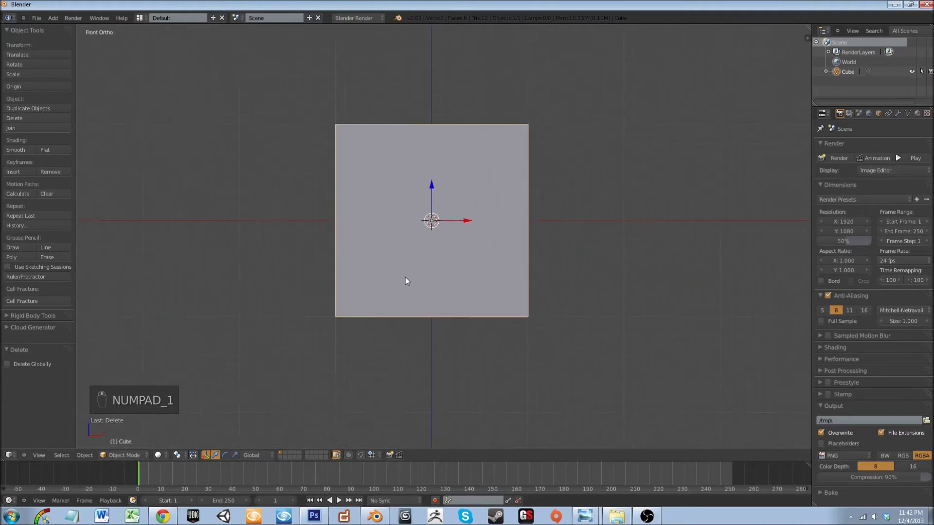
Scale the cube 2.406 along X, thinner along Y, then adjust X to 0.887.
{"action": "key", "text": "s"}
{"action": "key", "text": "x"}
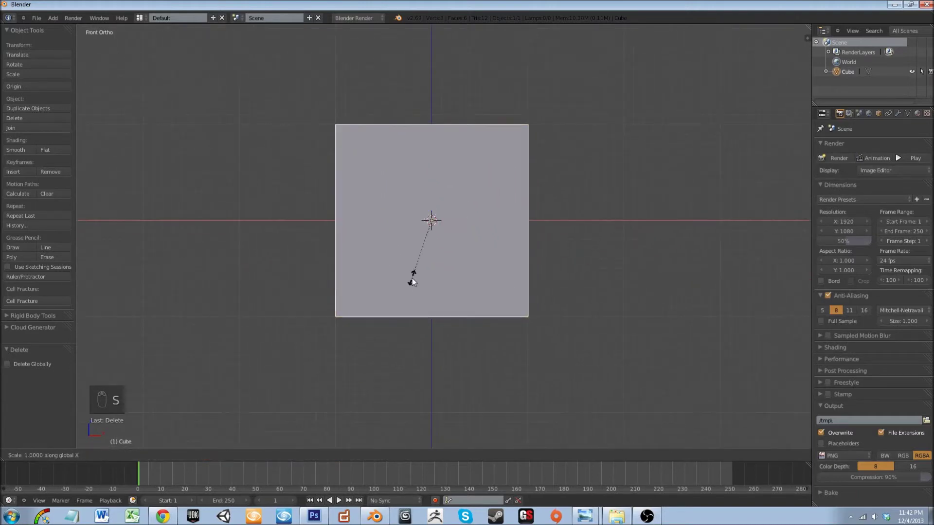
{"action": "left_click", "coordinate": [329, 328]}
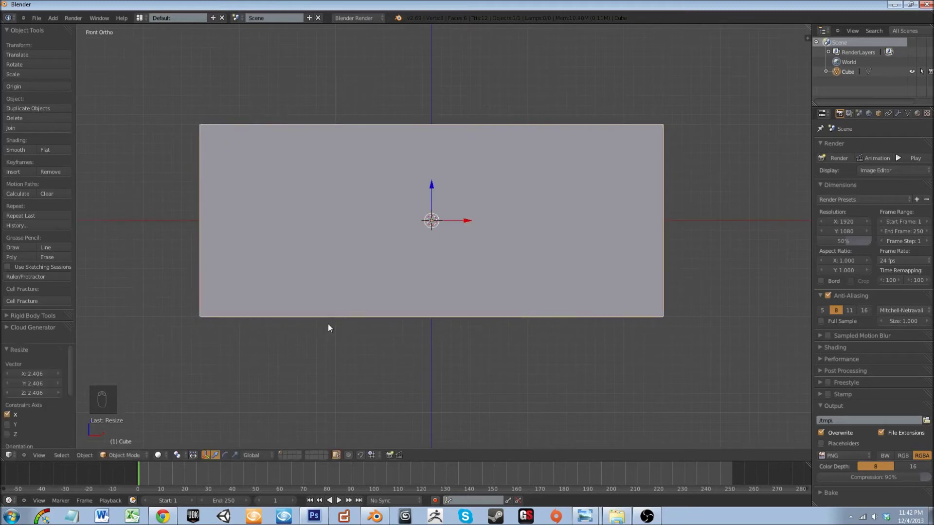
{"action": "middle_click_drag", "start_coordinate": [329, 328], "coordinate": [388, 338]}
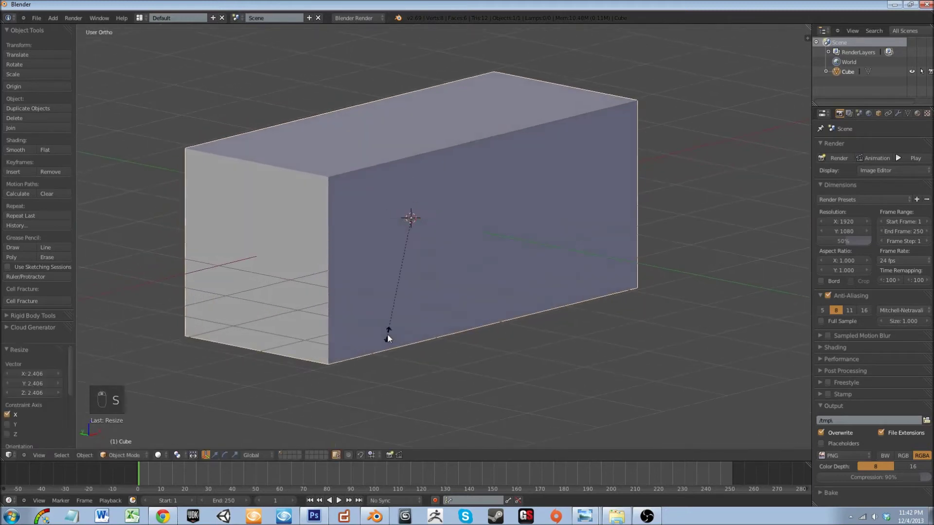
{"action": "key", "text": "y"}
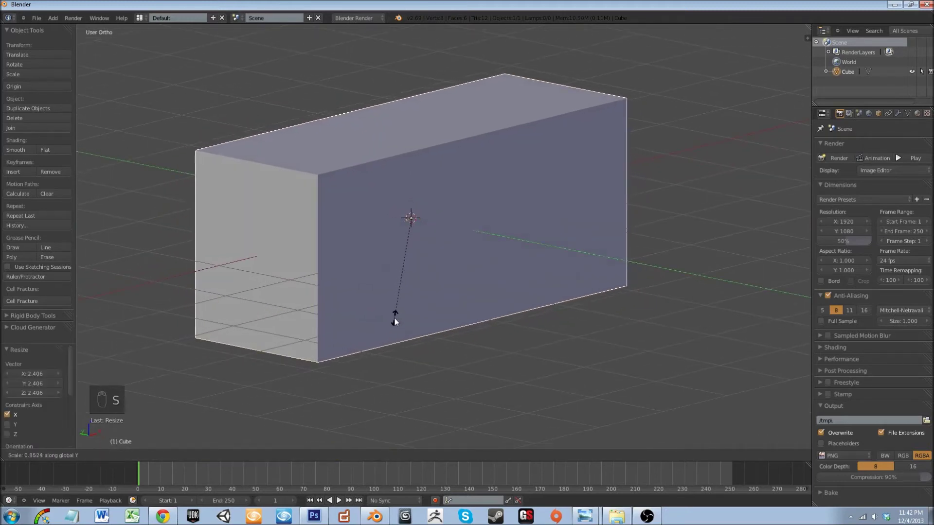
{"action": "left_click", "coordinate": [392, 312]}
{"action": "middle_click_drag", "start_coordinate": [393, 312], "coordinate": [340, 335]}
{"action": "key", "text": "s"}
{"action": "key", "text": "x"}
{"action": "left_click", "coordinate": [530, 291]}
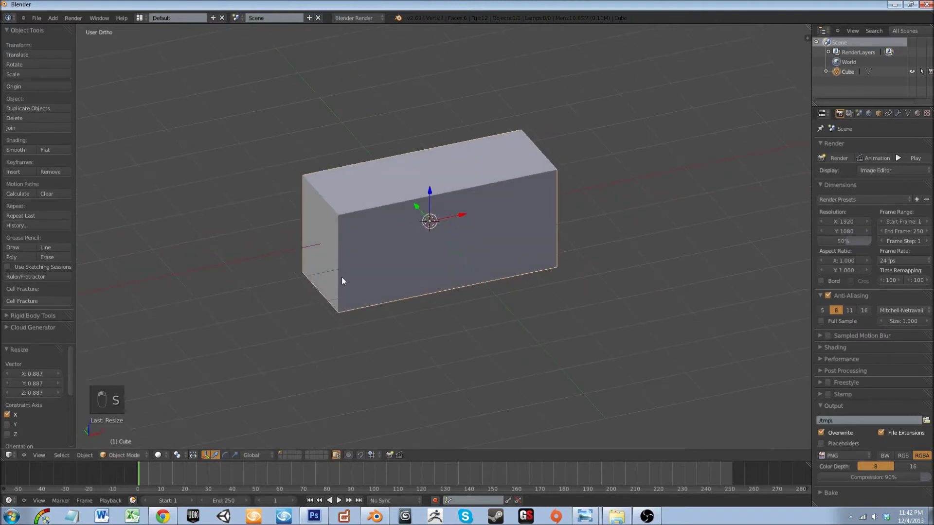
View the block's top face and switch it into Edit Mode.
{"action": "middle_click_drag", "start_coordinate": [341, 277], "coordinate": [306, 294]}
{"action": "scroll", "coordinate": [344, 284], "scroll_direction": "up", "scroll_amount": 3}
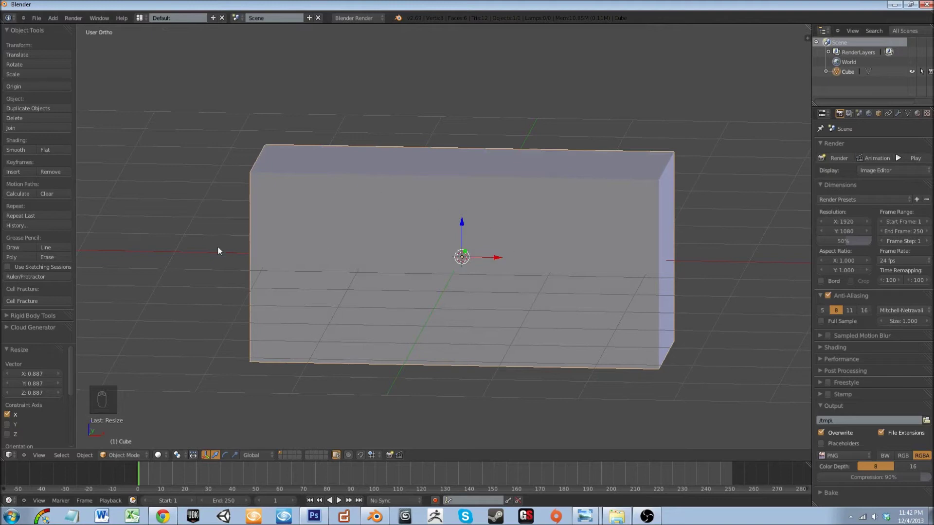
{"action": "middle_click_drag", "start_coordinate": [229, 271], "coordinate": [284, 303]}
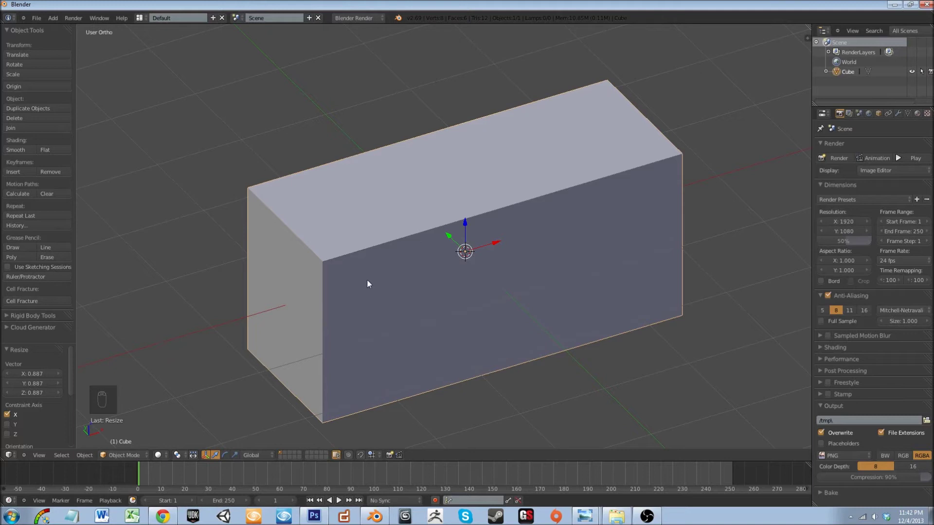
{"action": "key", "text": "Tab"}
Add two vertical loop cuts and scale them 2.768 along X toward the block's ends.
{"action": "middle_click_drag", "start_coordinate": [410, 334], "coordinate": [392, 342]}
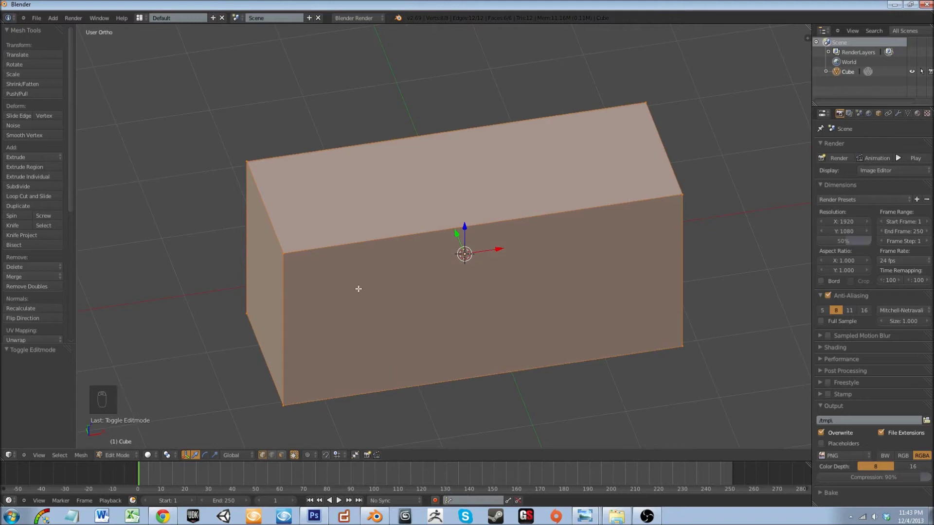
{"action": "key", "text": "ctrl+r"}
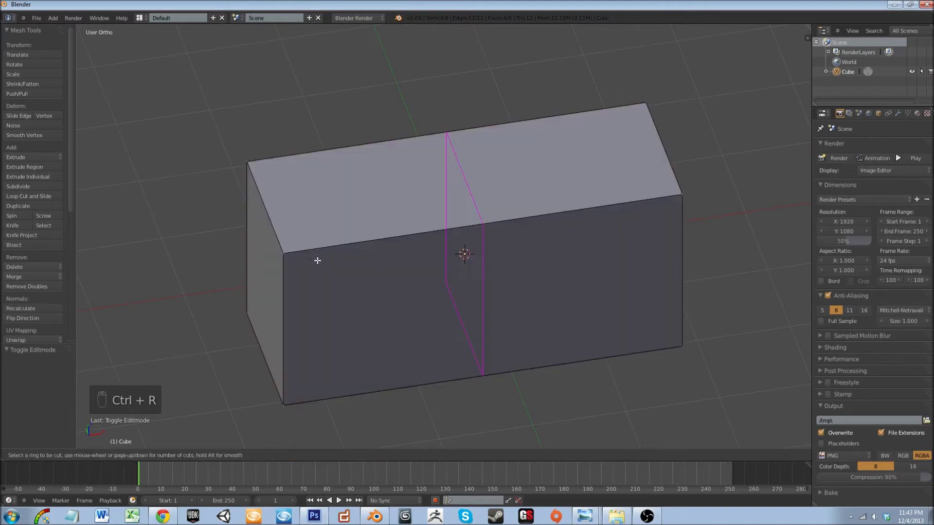
{"action": "scroll", "coordinate": [451, 228], "scroll_direction": "up", "scroll_amount": 1}
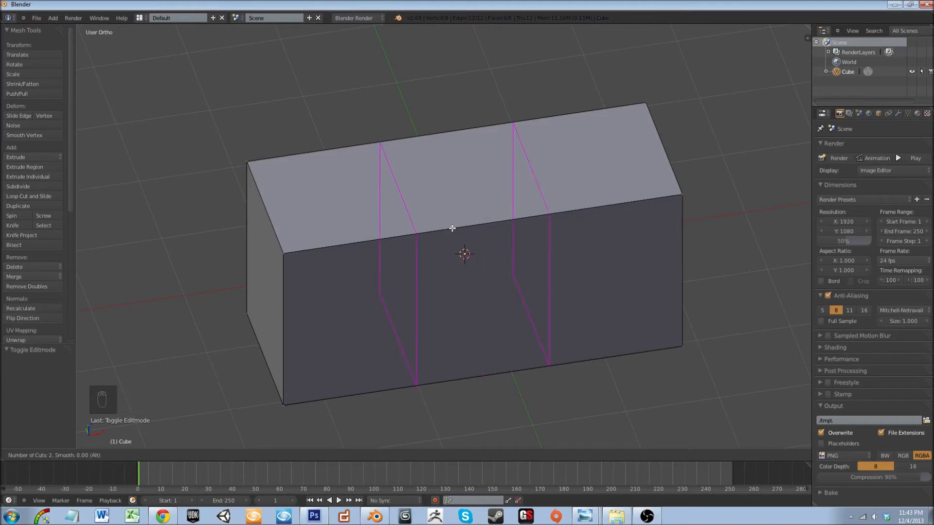
{"action": "left_click", "coordinate": [452, 228]}
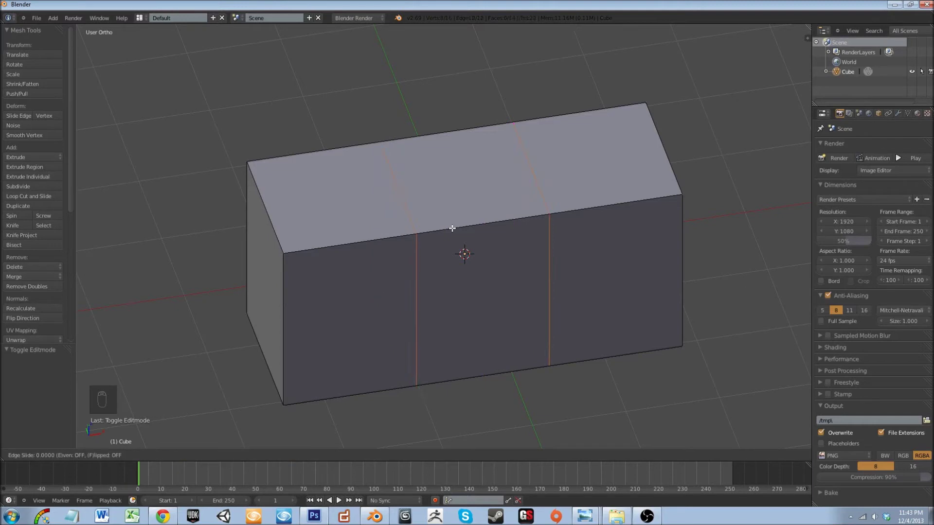
{"action": "left_click", "coordinate": [452, 228]}
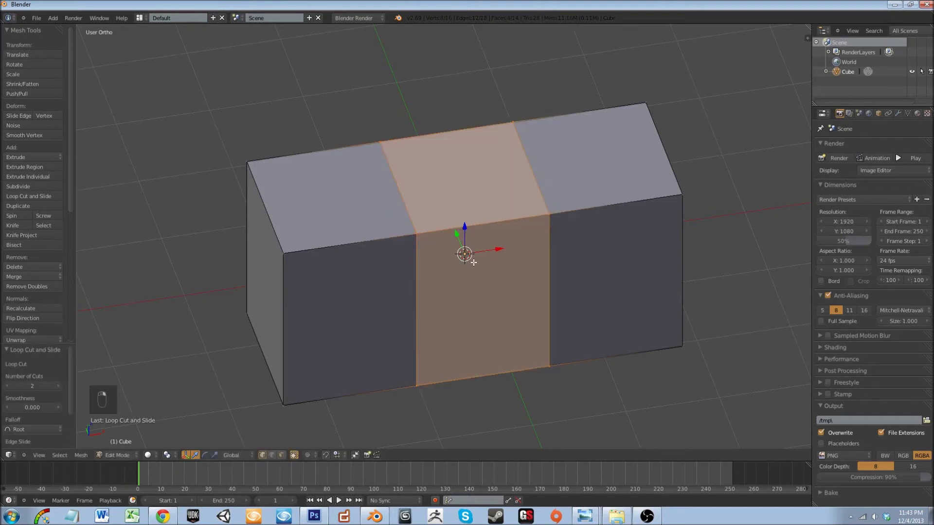
{"action": "key", "text": "s"}
{"action": "key", "text": "z"}
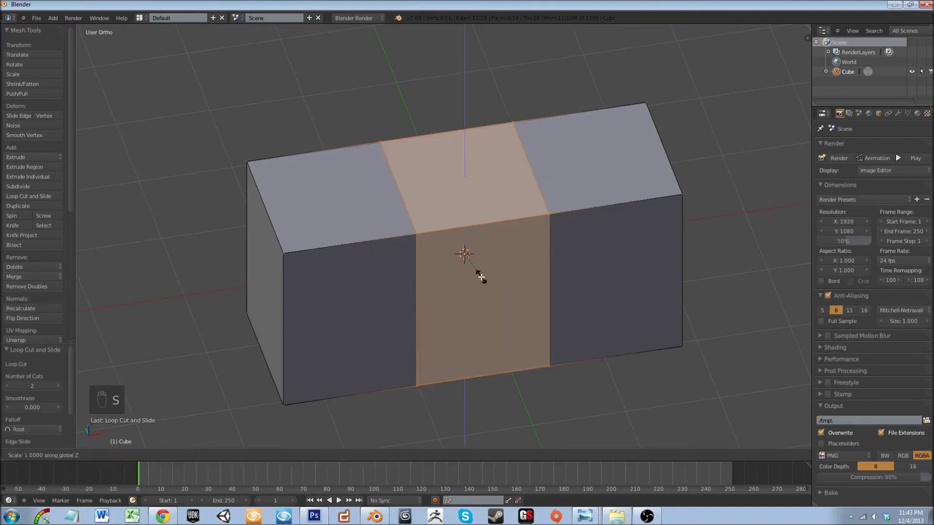
{"action": "key", "text": "y"}
{"action": "key", "text": "x"}
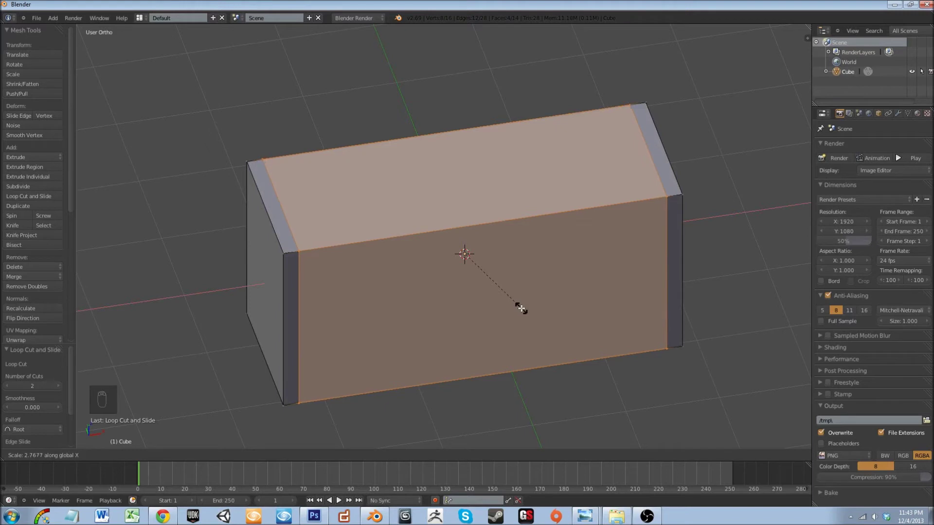
{"action": "left_click", "coordinate": [521, 308]}
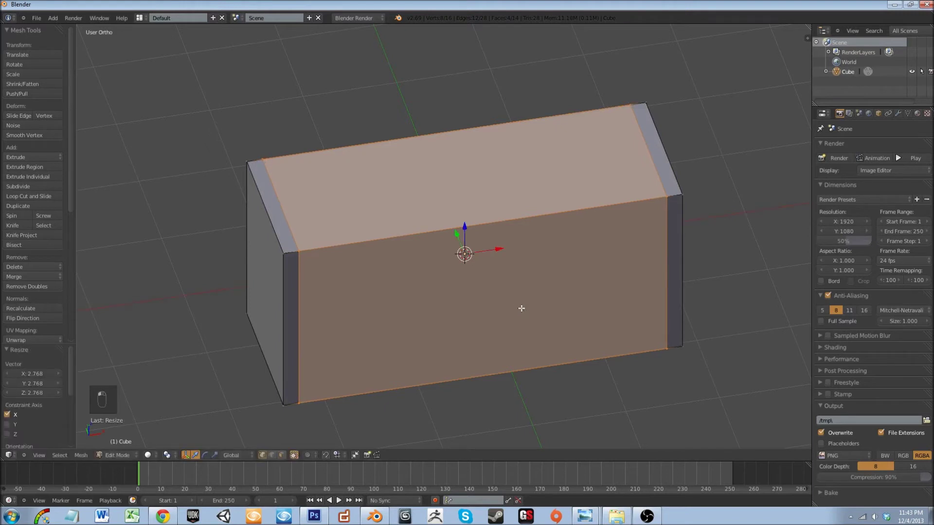
{"action": "left_click", "coordinate": [37, 18]}
{"action": "left_click", "coordinate": [85, 112]}
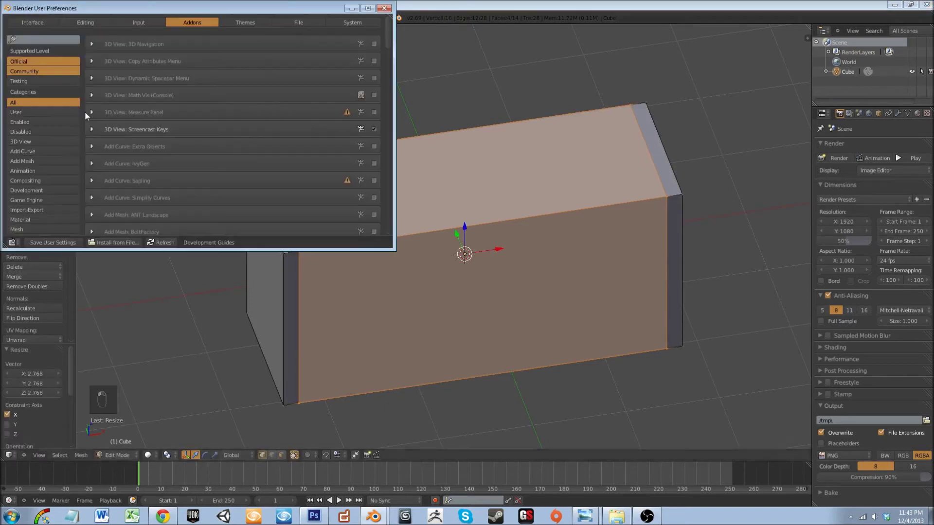
{"action": "left_click_drag", "start_coordinate": [136, 11], "coordinate": [388, 116]}
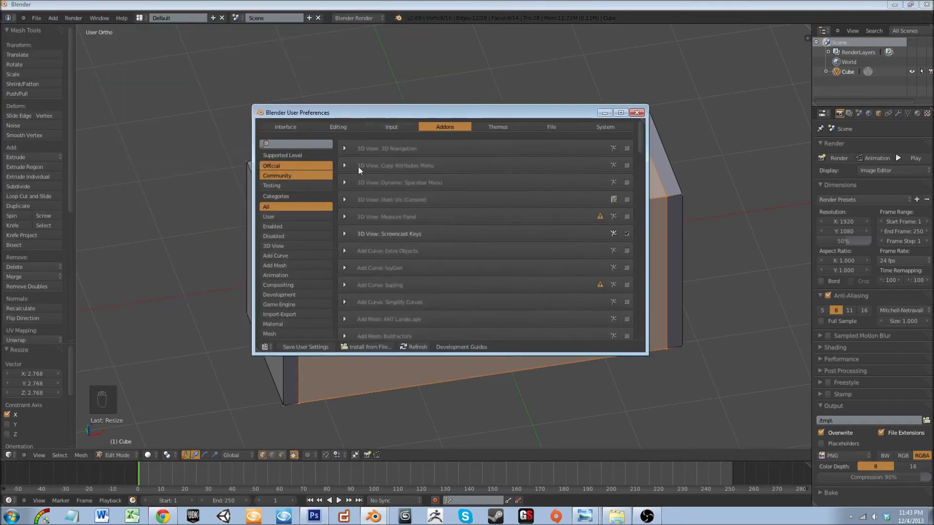
{"action": "left_click", "coordinate": [391, 126]}
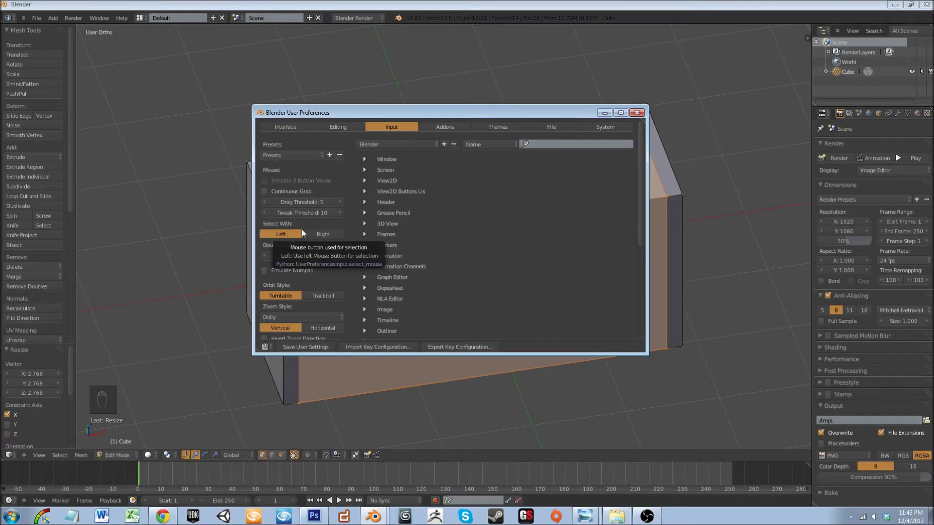
{"action": "left_click", "coordinate": [636, 113]}
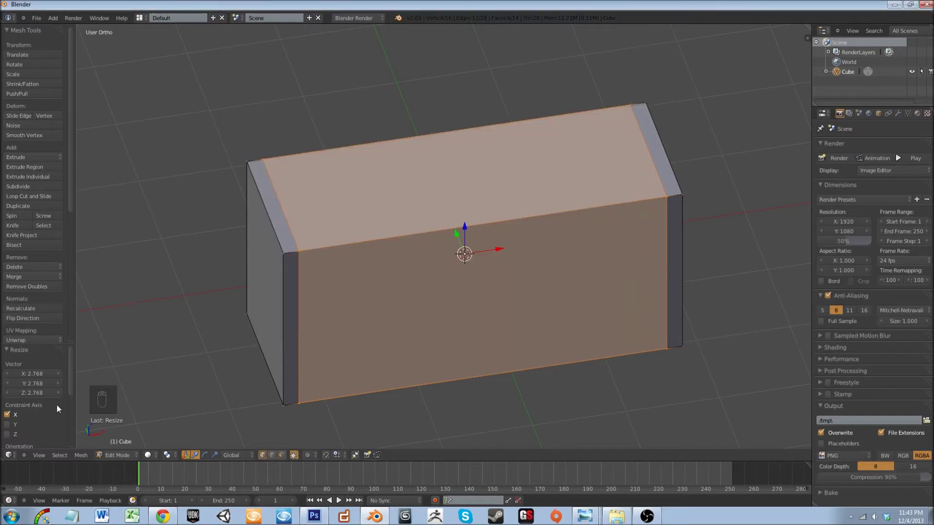
Add two horizontal loop cuts and scale them 2.485 along Z near the top and bottom.
{"action": "middle_click_drag", "start_coordinate": [237, 332], "coordinate": [270, 291]}
{"action": "key", "text": "ctrl+r"}
{"action": "scroll", "coordinate": [360, 241], "scroll_direction": "up", "scroll_amount": 1}
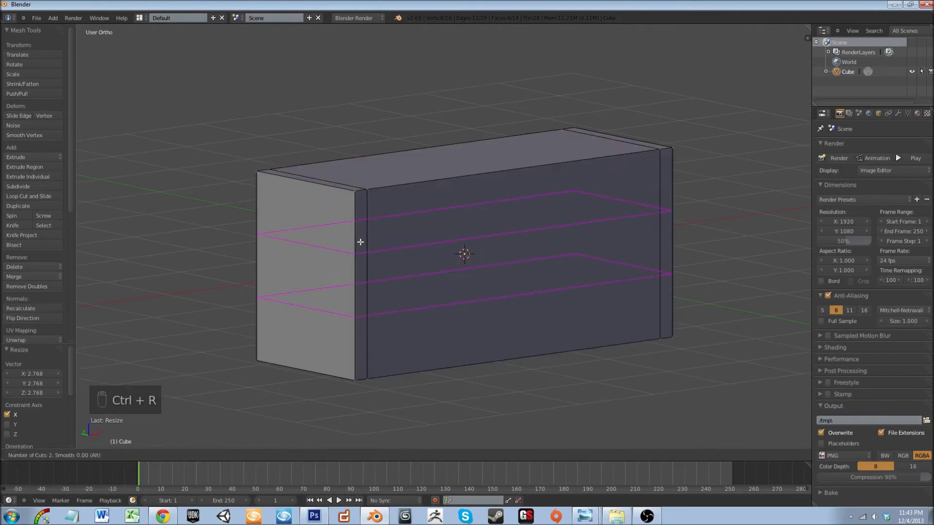
{"action": "left_click", "coordinate": [360, 242]}
{"action": "right_click", "coordinate": [360, 241]}
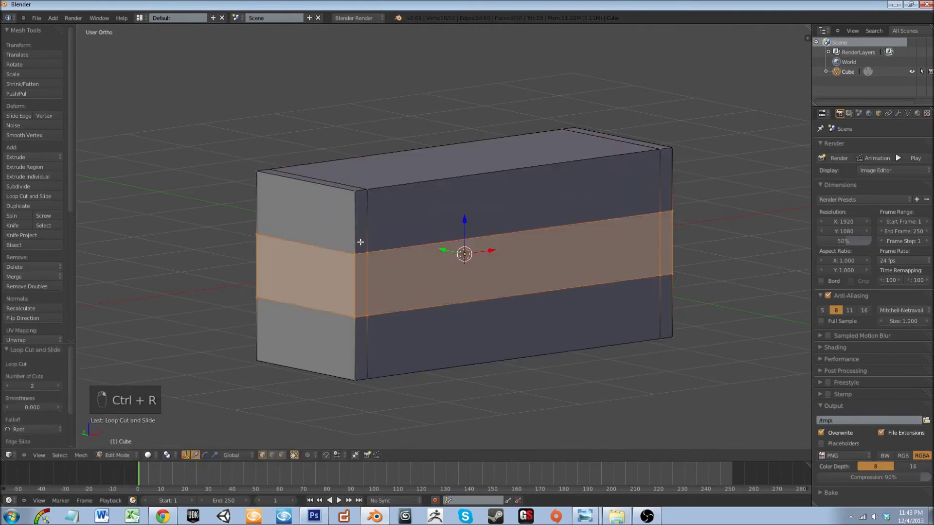
{"action": "key", "text": "s"}
{"action": "key", "text": "z"}
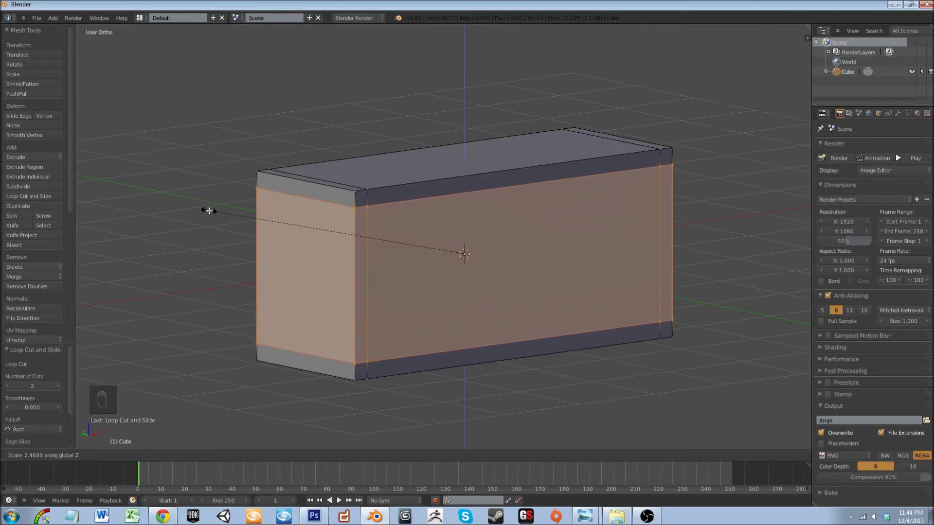
{"action": "left_click", "coordinate": [209, 210]}
{"action": "middle_click_drag", "start_coordinate": [286, 226], "coordinate": [253, 220]}
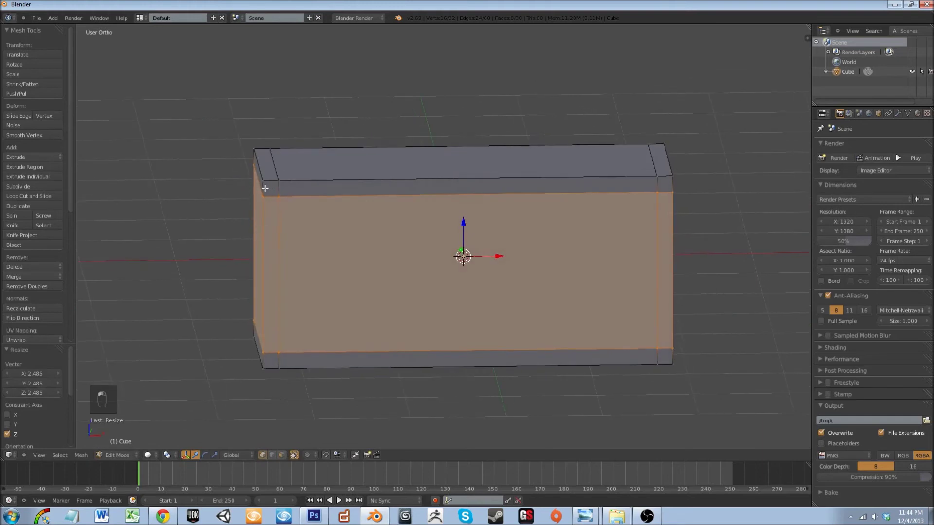
{"action": "middle_click_drag", "start_coordinate": [265, 188], "coordinate": [256, 202]}
{"action": "scroll", "coordinate": [253, 209], "scroll_direction": "up", "scroll_amount": 6}
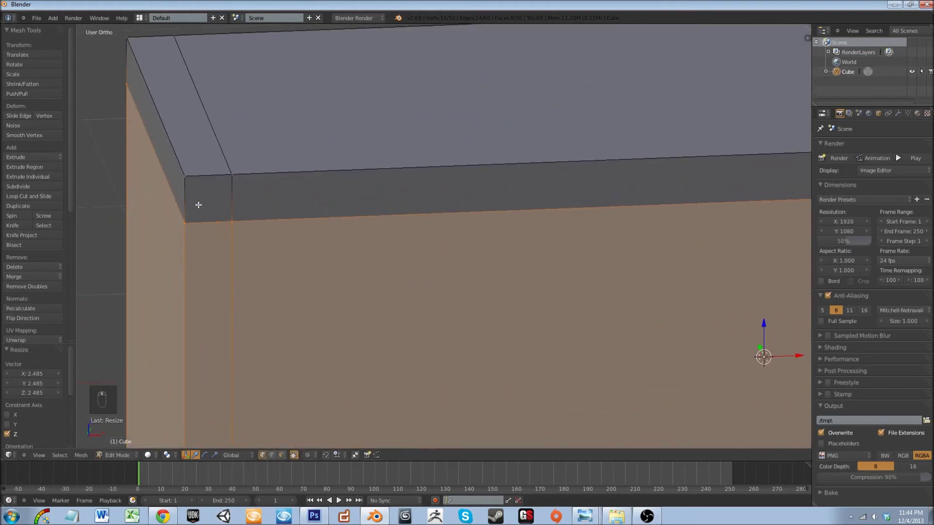
{"action": "scroll", "coordinate": [235, 213], "scroll_direction": "down", "scroll_amount": 4}
{"action": "middle_click_drag", "start_coordinate": [235, 212], "coordinate": [369, 274]}
Add two depth loop cuts scaled 2.441 along Y near the front and back, then deselect all.
{"action": "key", "text": "ctrl+r"}
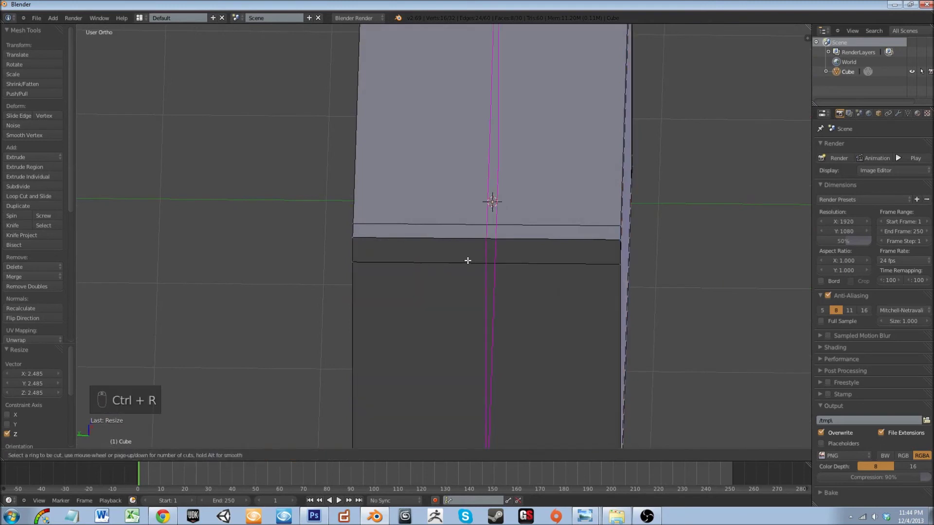
{"action": "scroll", "coordinate": [467, 260], "scroll_direction": "up", "scroll_amount": 1}
{"action": "left_click", "coordinate": [467, 259]}
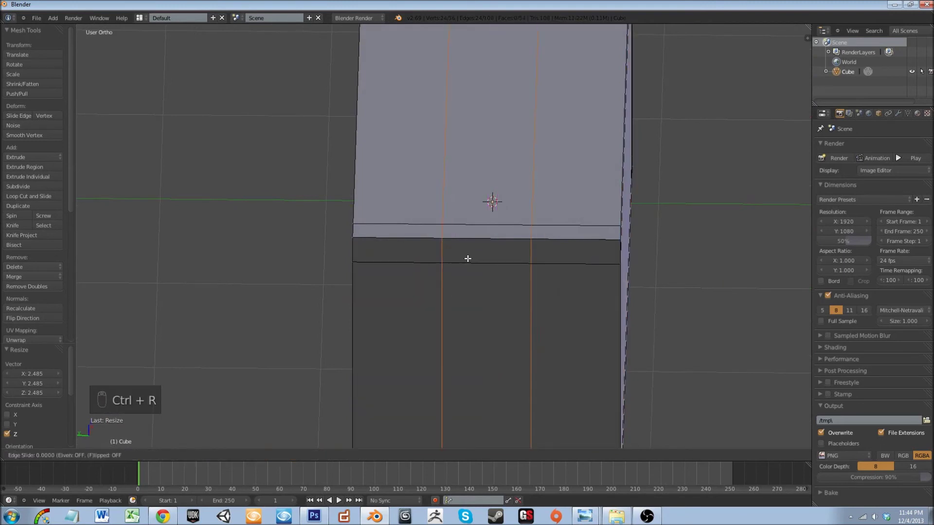
{"action": "left_click", "coordinate": [467, 259]}
{"action": "key", "text": "s"}
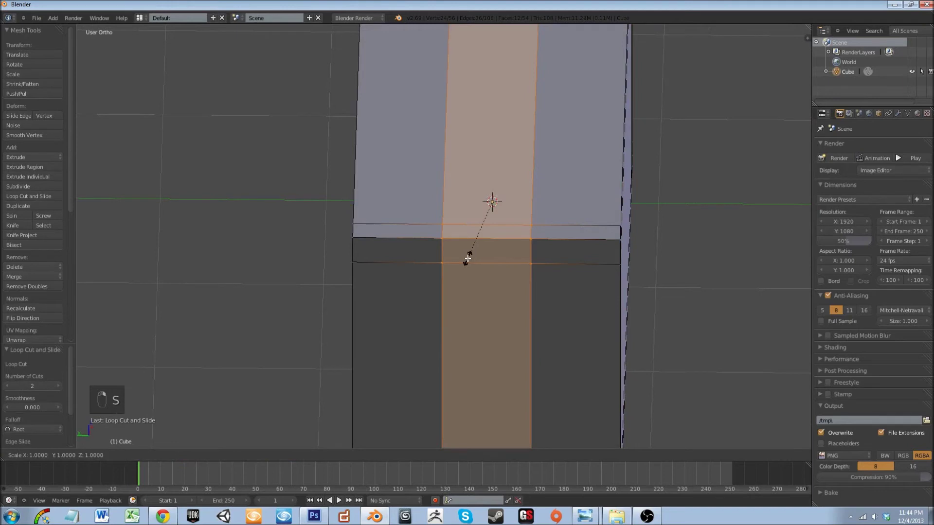
{"action": "key", "text": "y"}
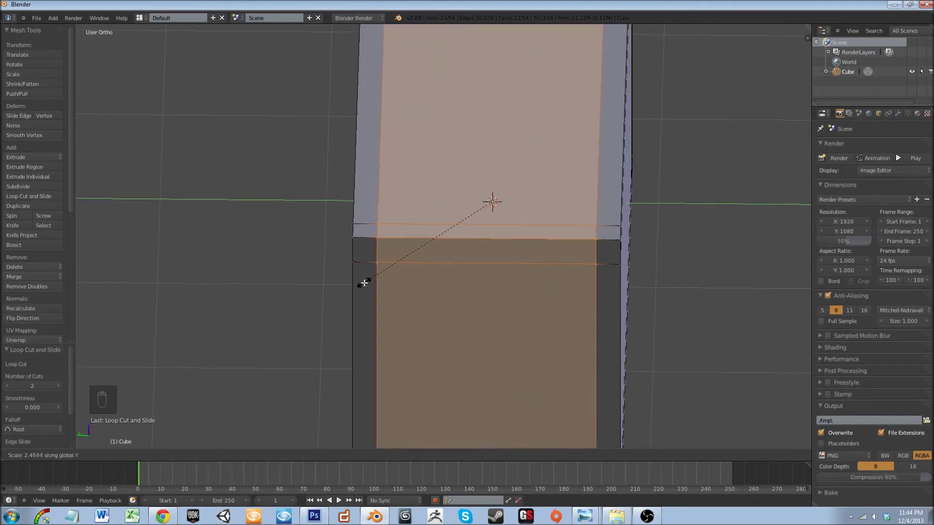
{"action": "left_click", "coordinate": [366, 296]}
{"action": "middle_click_drag", "start_coordinate": [367, 299], "coordinate": [462, 266]}
{"action": "middle_click_drag", "start_coordinate": [544, 162], "coordinate": [426, 294]}
{"action": "key", "text": "a"}
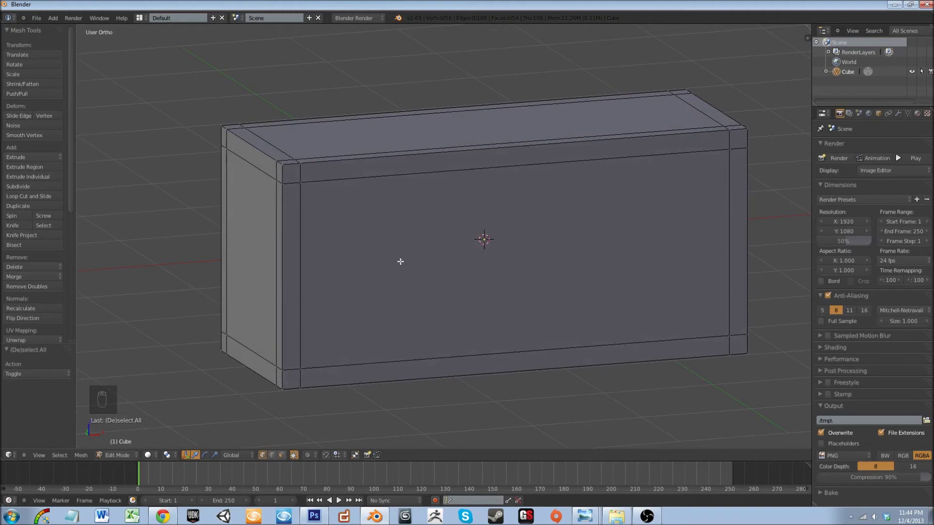
Zoom in and orbit to a near straight-on front view of the block.
{"action": "scroll", "coordinate": [423, 260], "scroll_direction": "up", "scroll_amount": 1}
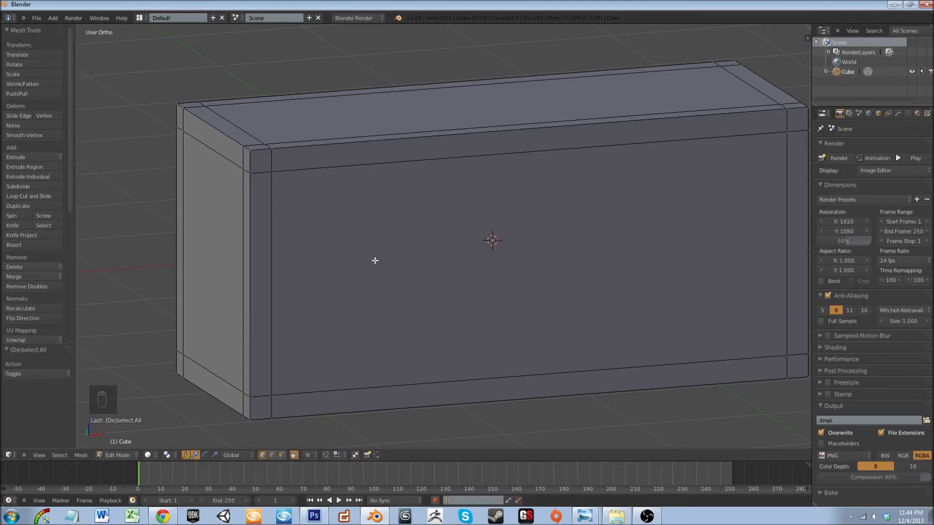
{"action": "middle_click_drag", "start_coordinate": [373, 261], "coordinate": [337, 283]}
In Front Ortho, add 22 vertical and 10 horizontal loop cuts across the front face.
{"action": "key", "text": "KP_1"}
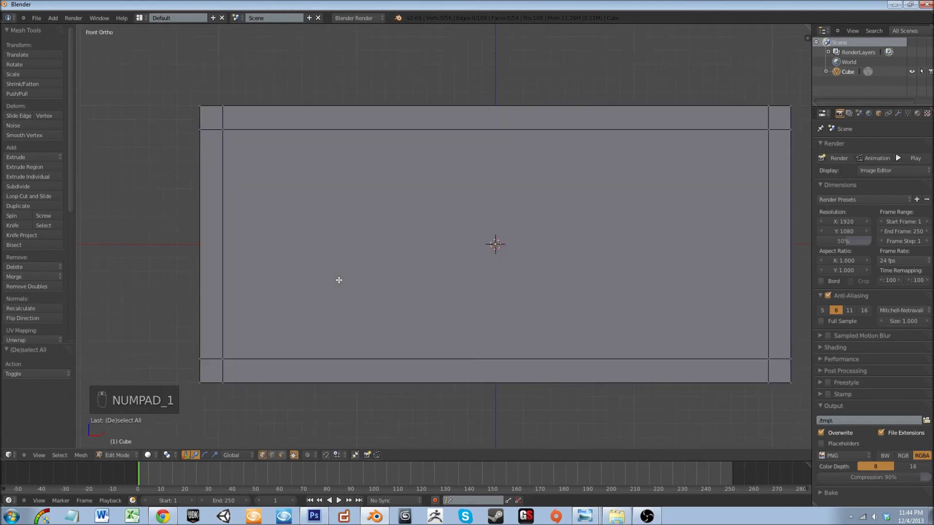
{"action": "key", "text": "ctrl+r"}
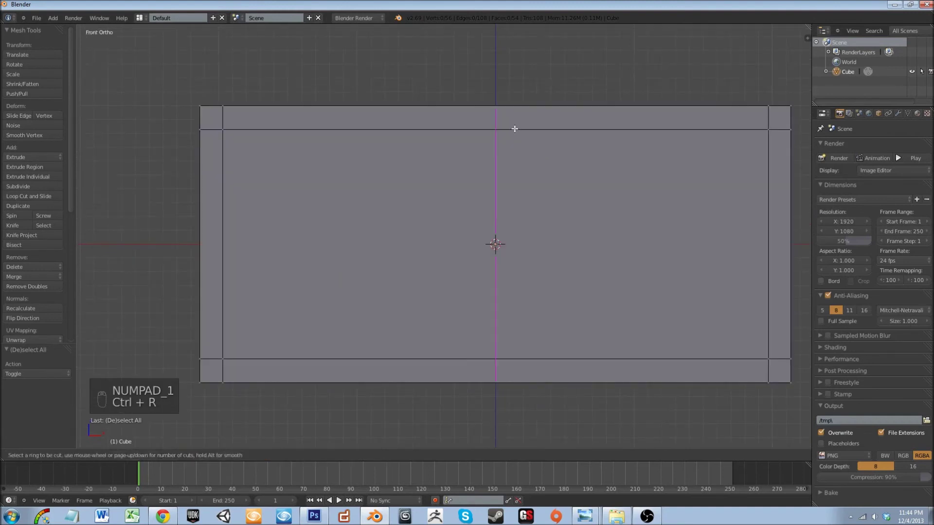
{"action": "scroll", "coordinate": [501, 122], "scroll_direction": "up", "scroll_amount": 4}
{"action": "scroll", "coordinate": [501, 122], "scroll_direction": "up", "scroll_amount": 16}
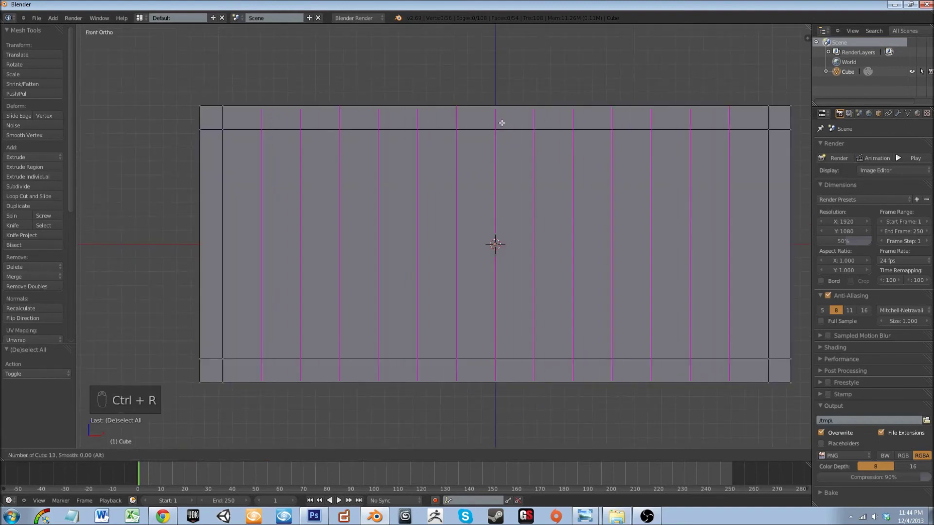
{"action": "scroll", "coordinate": [501, 122], "scroll_direction": "up", "scroll_amount": 1}
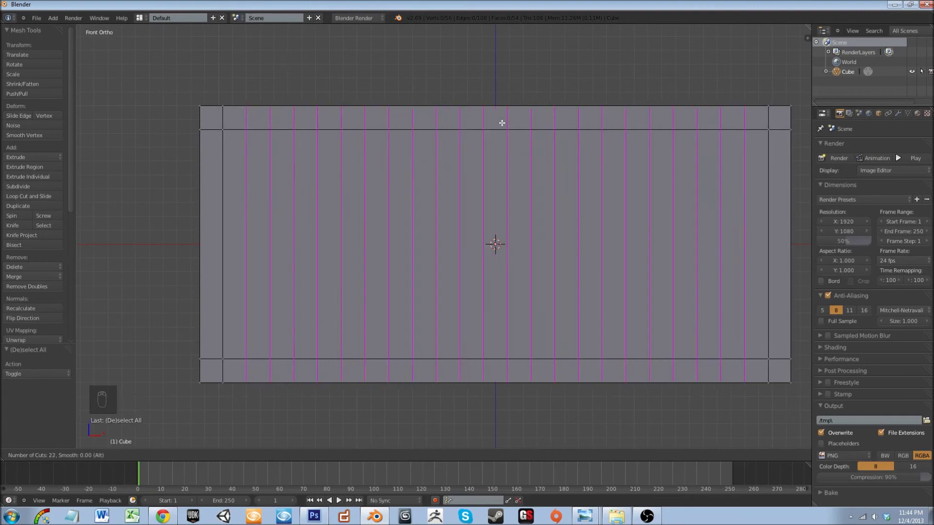
{"action": "left_click", "coordinate": [503, 123]}
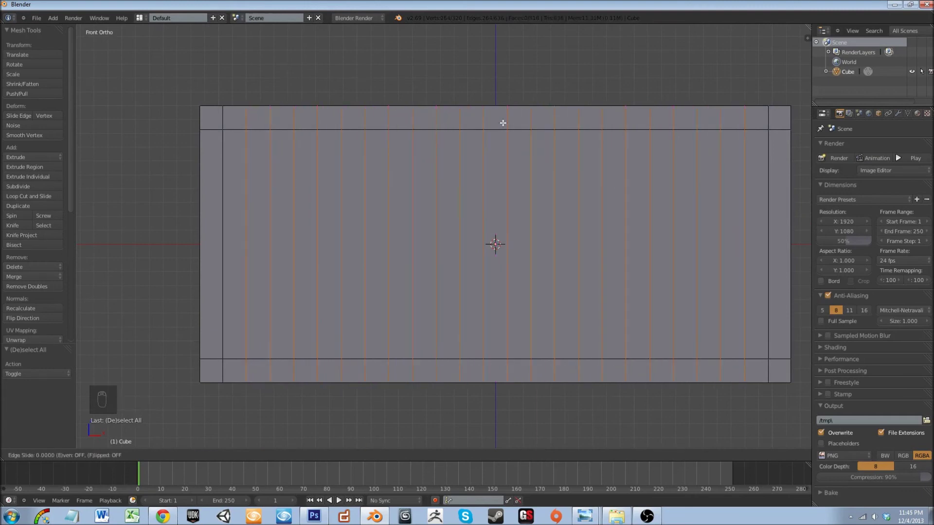
{"action": "right_click", "coordinate": [502, 123]}
{"action": "key", "text": "ctrl+r"}
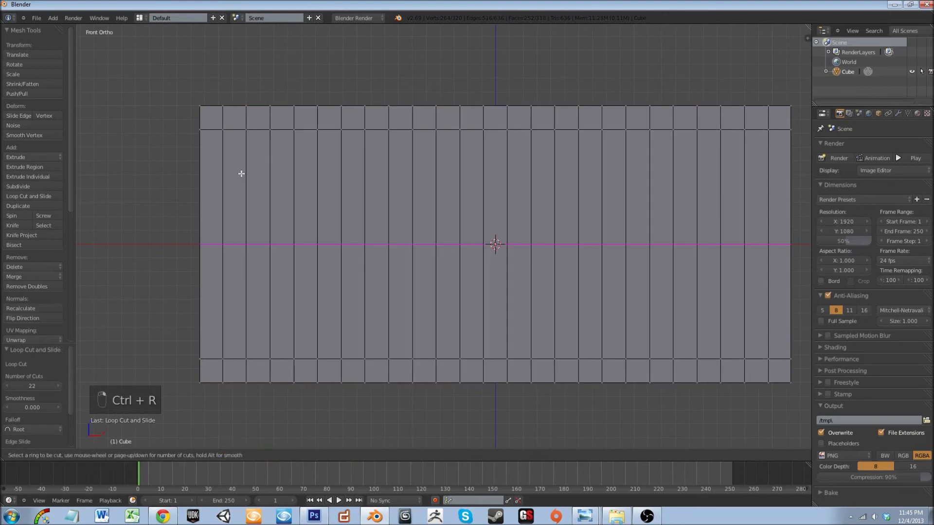
{"action": "scroll", "coordinate": [244, 173], "scroll_direction": "up", "scroll_amount": 9}
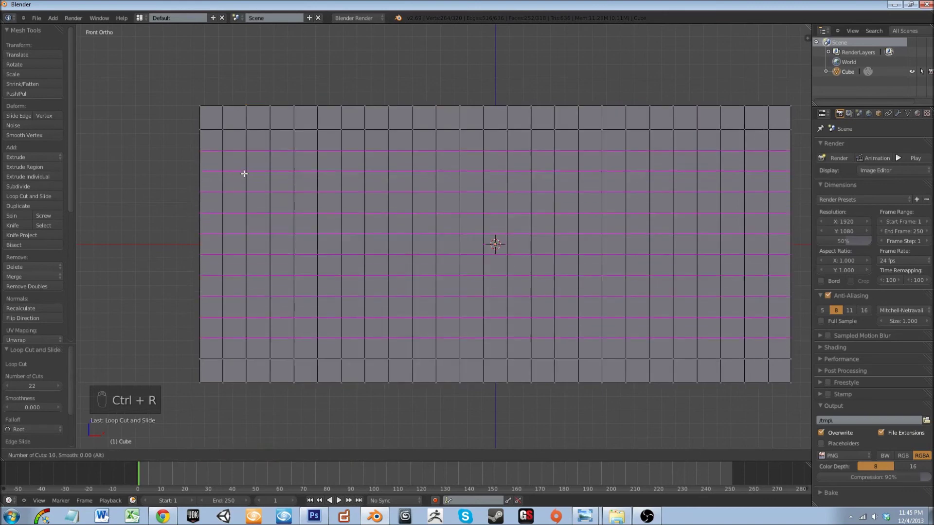
{"action": "left_click", "coordinate": [245, 174]}
{"action": "right_click", "coordinate": [245, 174]}
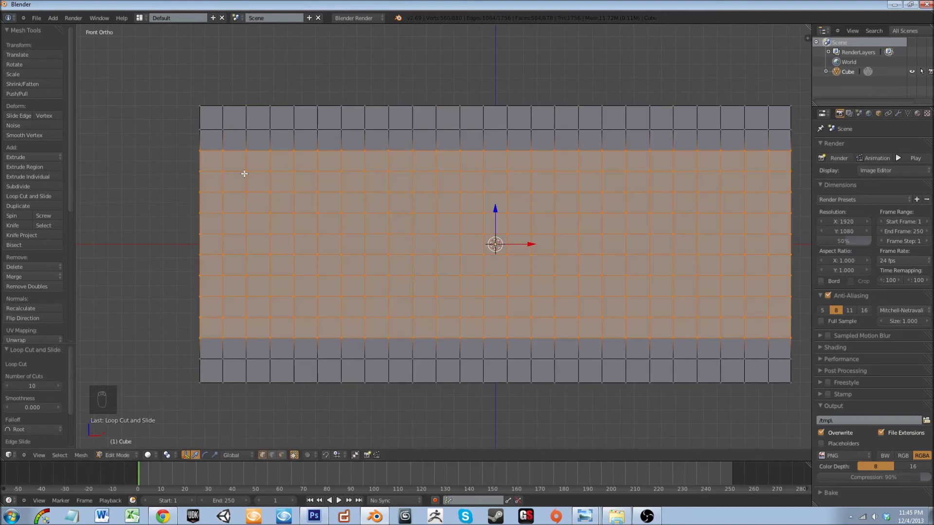
From the right side view, add 7 loop cuts across the depth, then deselect all.
{"action": "middle_click_drag", "start_coordinate": [177, 217], "coordinate": [278, 229]}
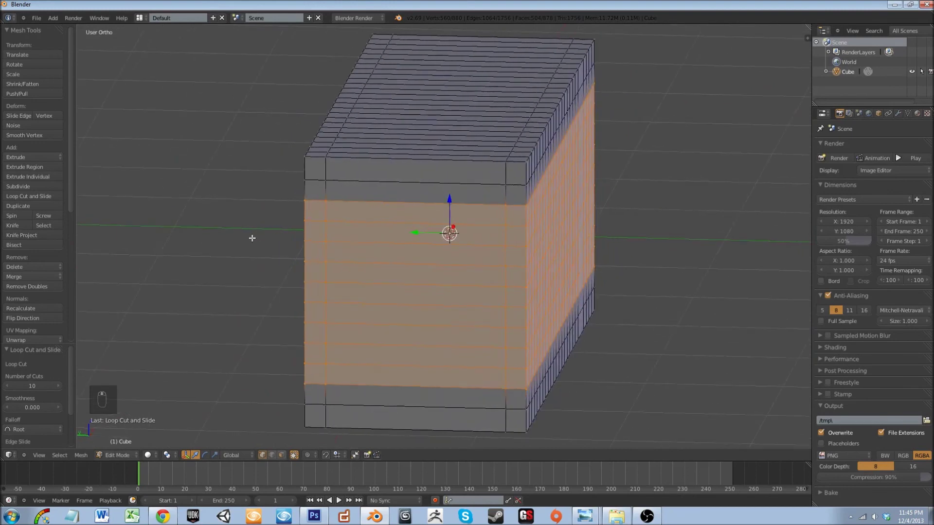
{"action": "key", "text": "KP_3"}
{"action": "key", "text": "ctrl+r"}
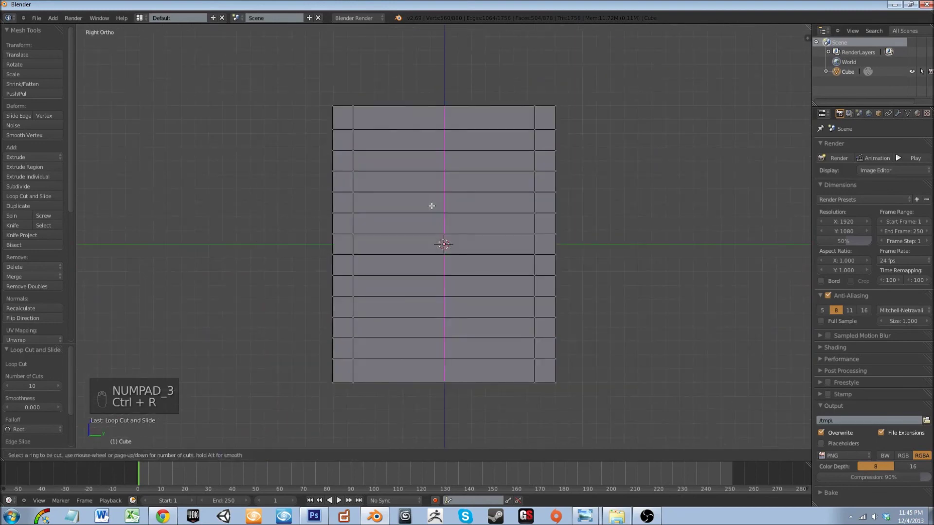
{"action": "scroll", "coordinate": [425, 206], "scroll_direction": "up", "scroll_amount": 3}
{"action": "scroll", "coordinate": [425, 205], "scroll_direction": "up", "scroll_amount": 3}
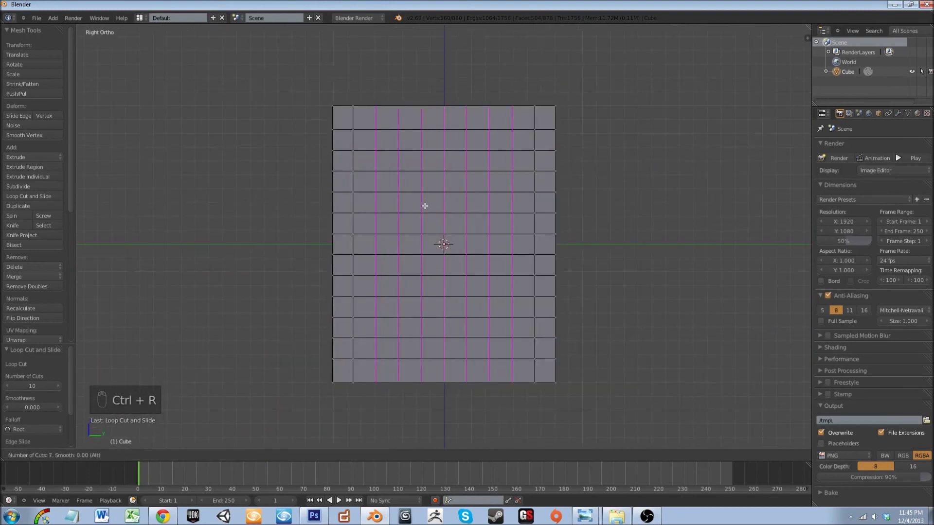
{"action": "left_click", "coordinate": [424, 206]}
{"action": "right_click", "coordinate": [424, 206]}
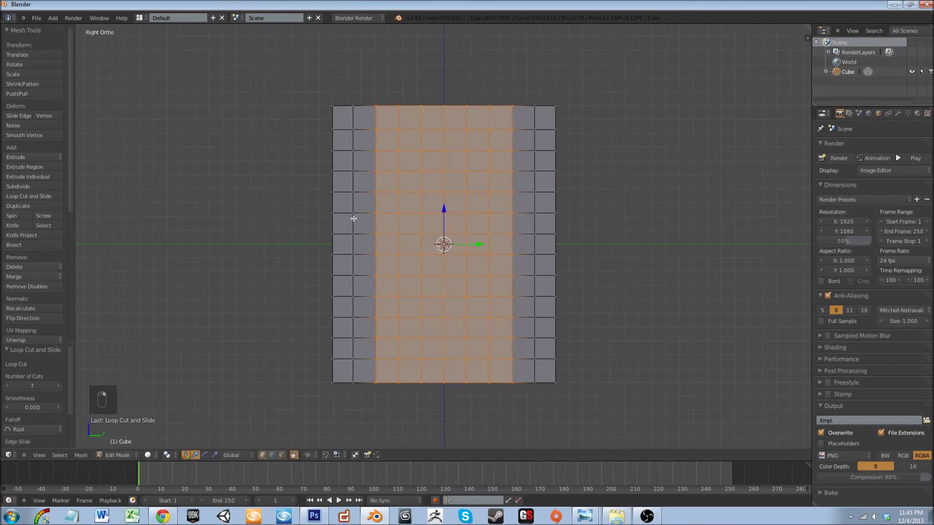
{"action": "key", "text": "a"}
{"action": "middle_click_drag", "start_coordinate": [306, 230], "coordinate": [463, 262]}
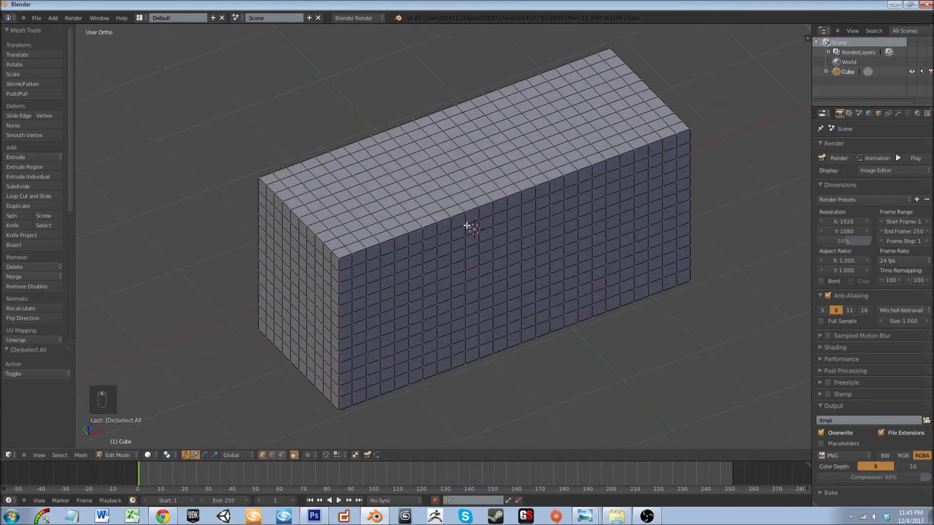
Return to Object Mode and add a Multiresolution modifier from the Modifiers tab.
{"action": "key", "text": "Tab"}
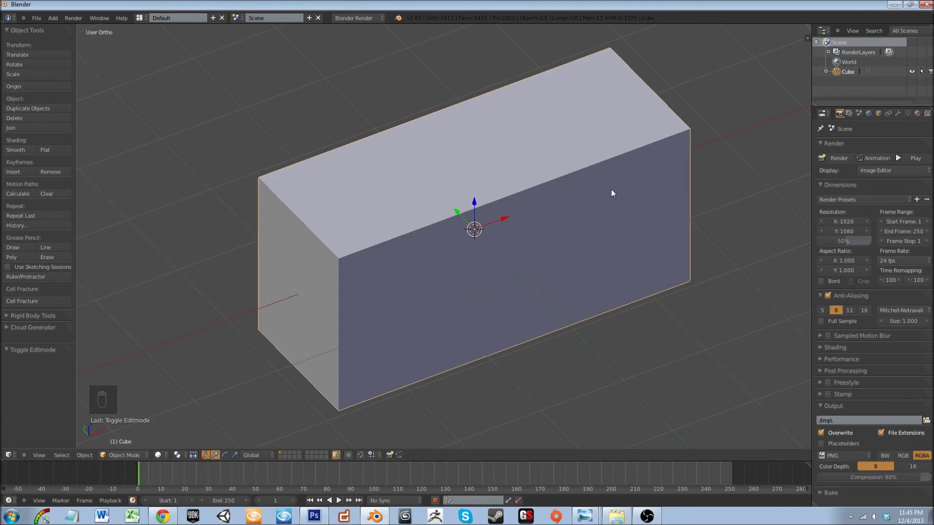
{"action": "left_click", "coordinate": [898, 114]}
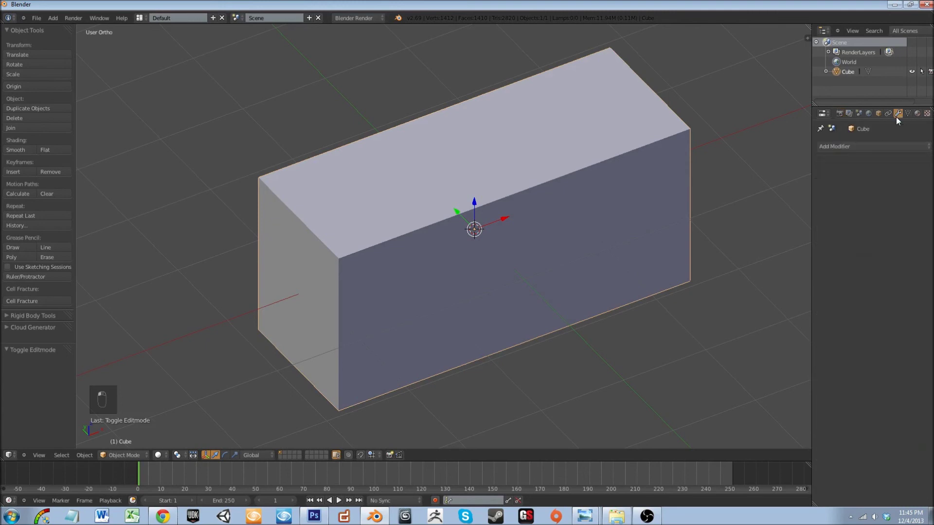
{"action": "left_click", "coordinate": [868, 146]}
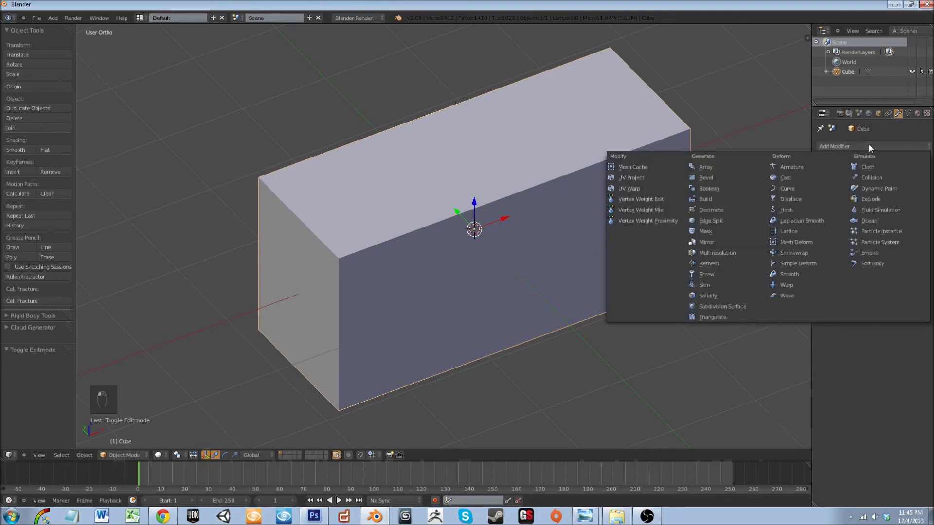
{"action": "left_click", "coordinate": [719, 252]}
{"action": "middle_click_drag", "start_coordinate": [639, 252], "coordinate": [681, 226]}
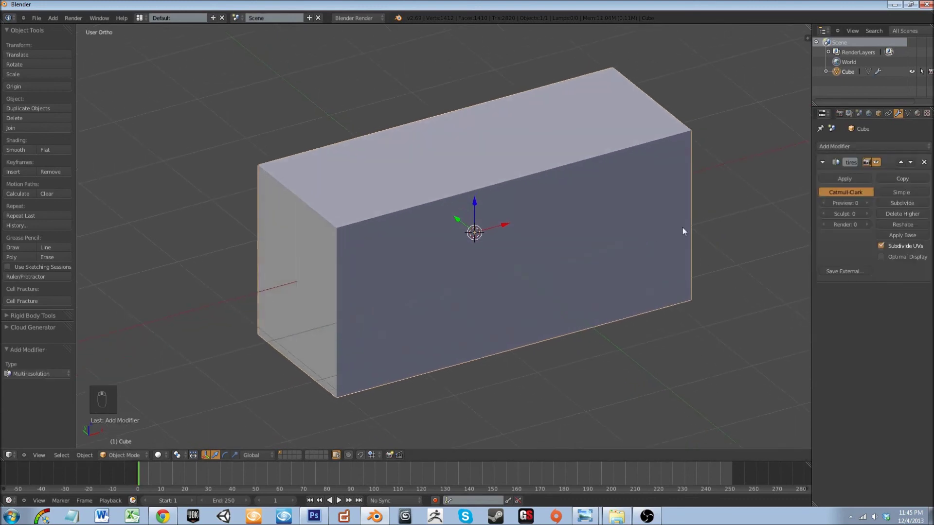
Subdivide the Multiresolution modifier four times.
{"action": "left_click", "coordinate": [897, 203]}
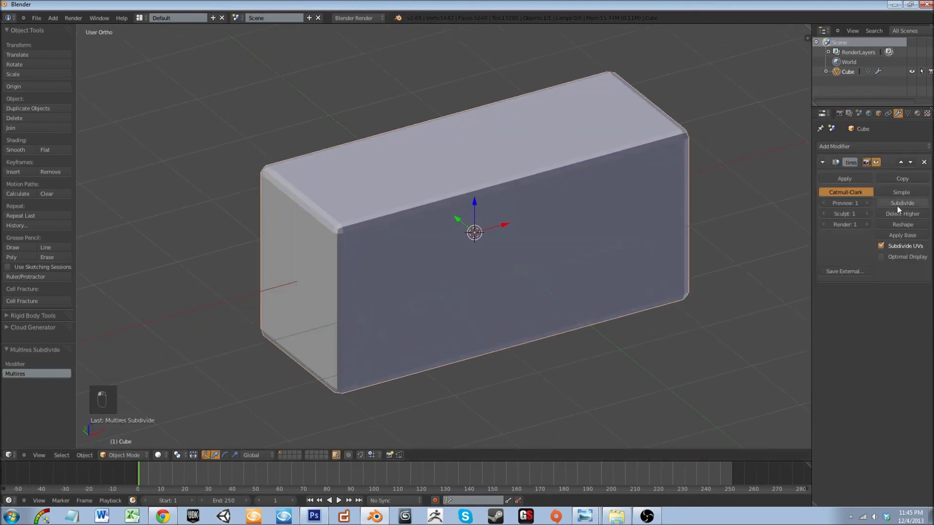
{"action": "left_click", "coordinate": [896, 206]}
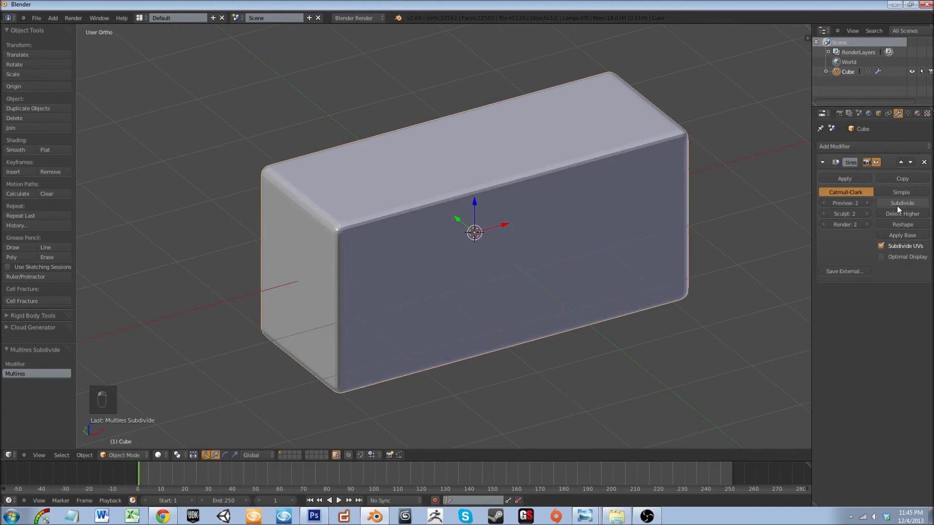
{"action": "left_click", "coordinate": [897, 205]}
{"action": "middle_click_drag", "start_coordinate": [439, 249], "coordinate": [421, 272]}
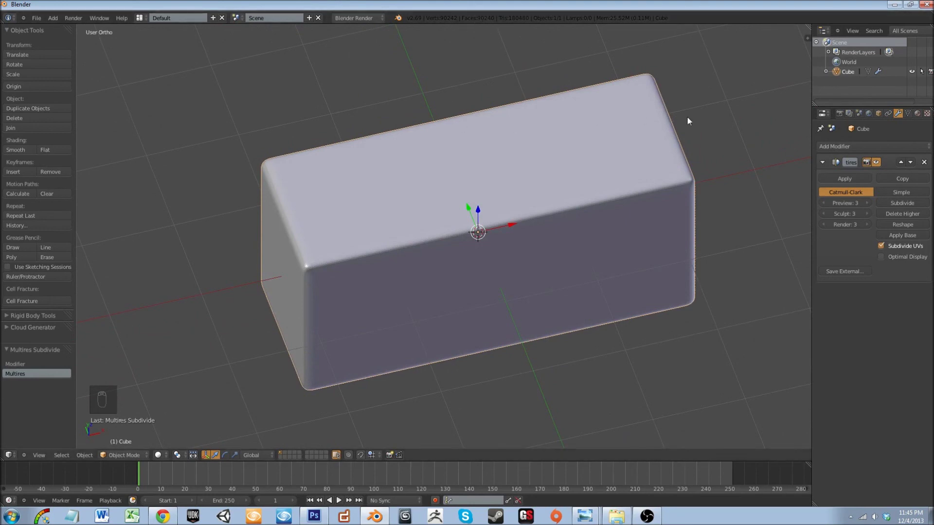
{"action": "left_click", "coordinate": [900, 203]}
{"action": "middle_click_drag", "start_coordinate": [515, 269], "coordinate": [569, 243]}
Lower the Preview, Sculpt and Render levels to 3.
{"action": "left_click", "coordinate": [824, 203]}
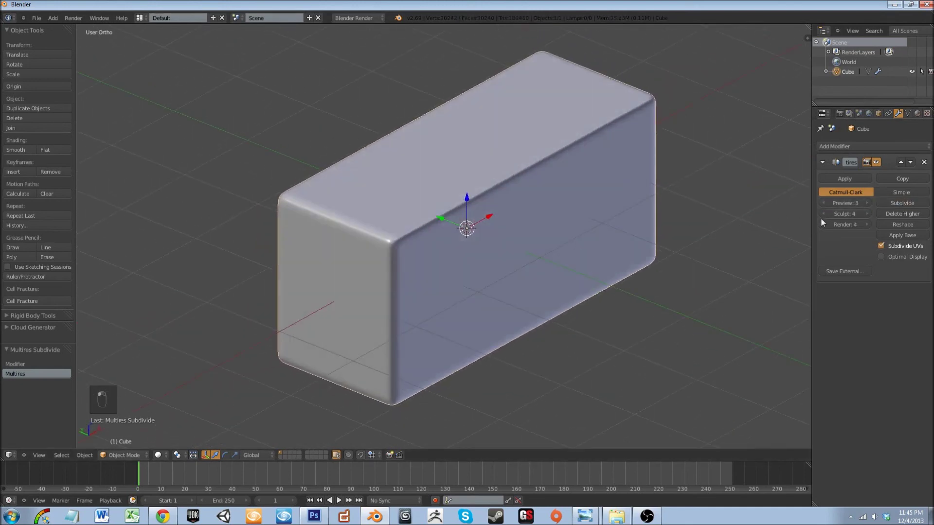
{"action": "left_click", "coordinate": [823, 214]}
{"action": "left_click", "coordinate": [823, 225]}
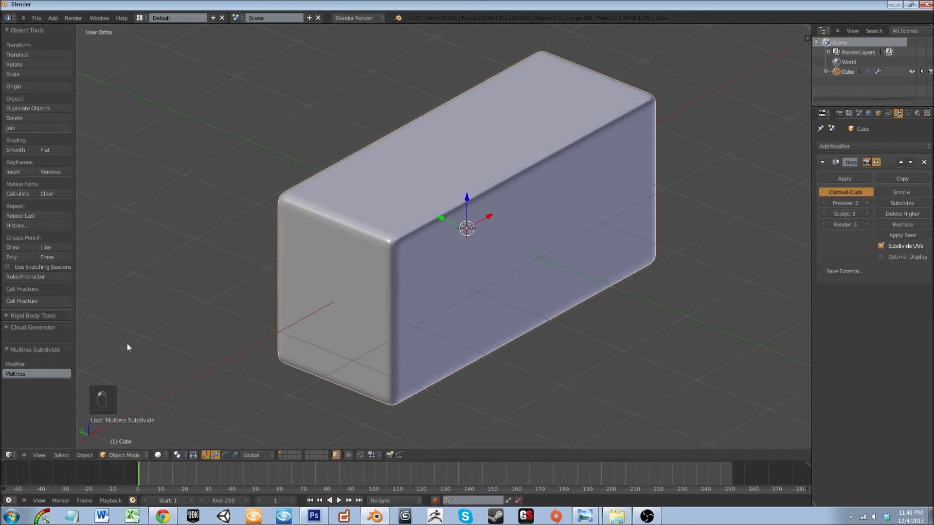
Apply Smooth shading from the Tool Shelf and orbit to inspect the rounded corners.
{"action": "left_click", "coordinate": [25, 150]}
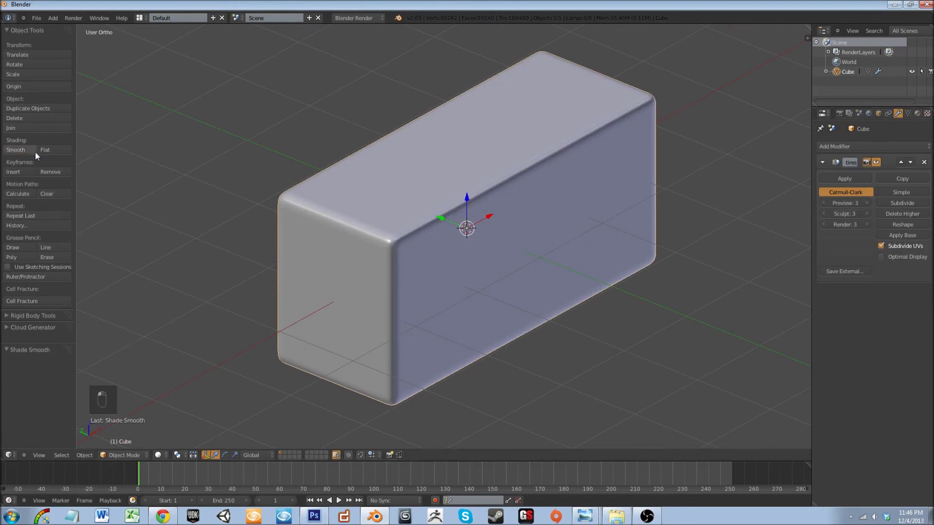
{"action": "middle_click_drag", "start_coordinate": [387, 233], "coordinate": [380, 226]}
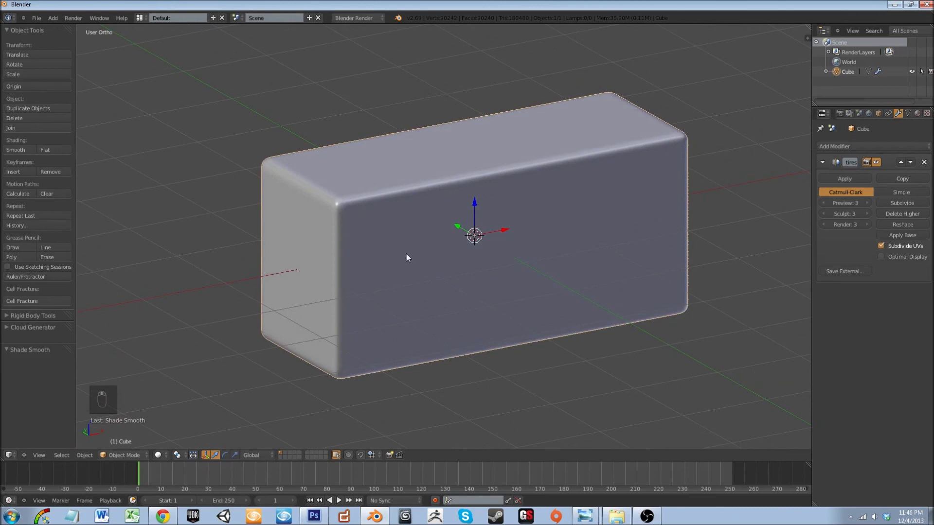
{"action": "middle_click_drag", "start_coordinate": [417, 261], "coordinate": [517, 282]}
{"action": "scroll", "coordinate": [445, 270], "scroll_direction": "down", "scroll_amount": 4}
{"action": "scroll", "coordinate": [419, 291], "scroll_direction": "up", "scroll_amount": 4}
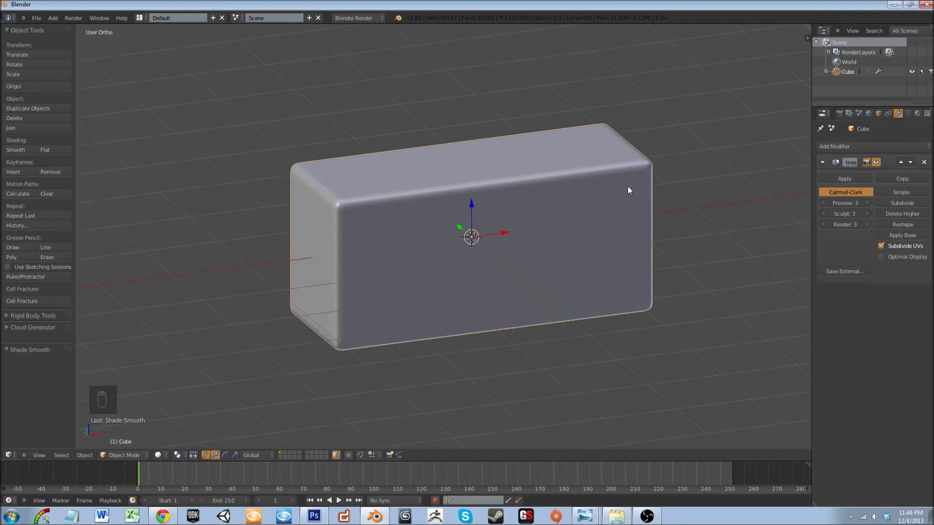
{"action": "middle_click_drag", "start_coordinate": [343, 197], "coordinate": [398, 314]}
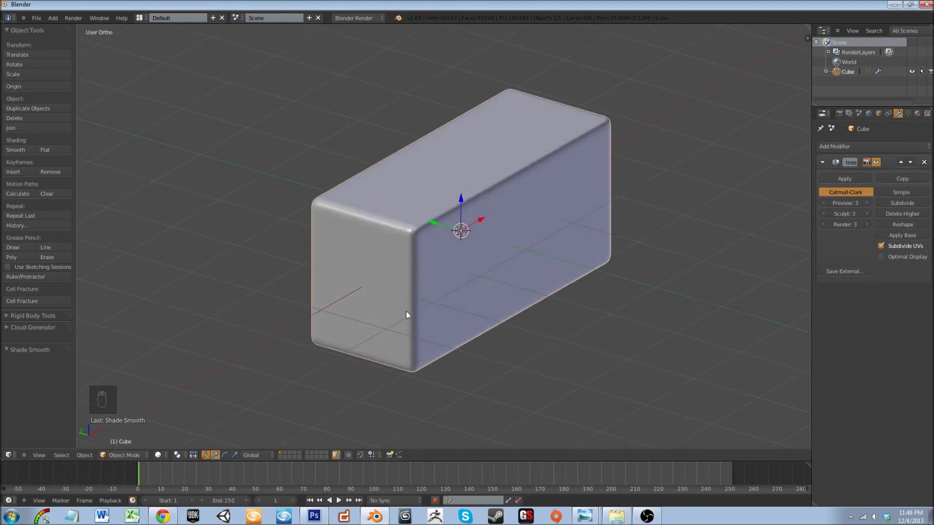